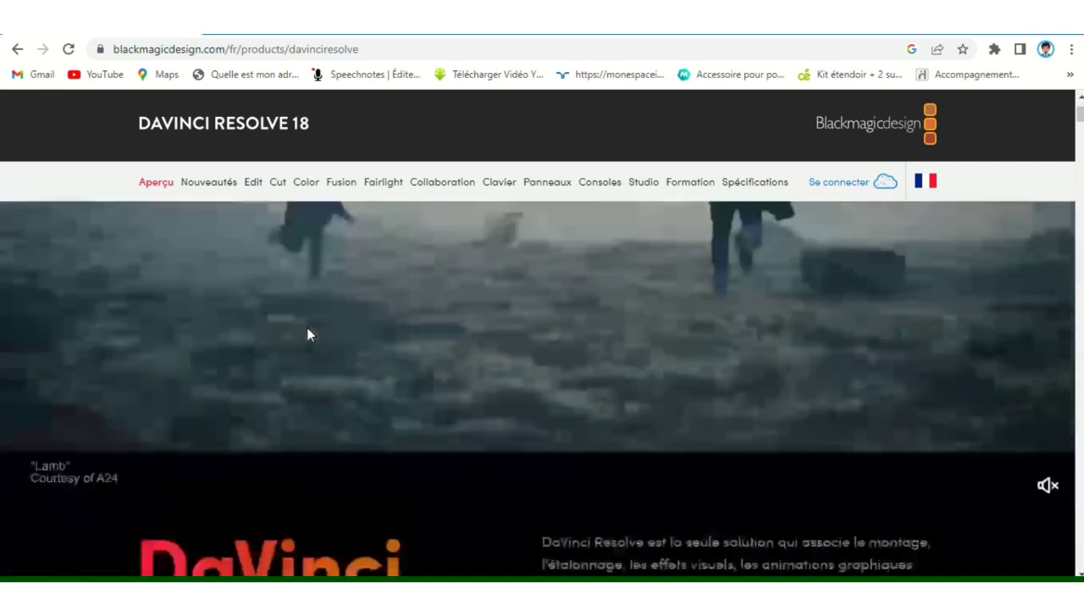
# - Choose the free Windows download of DaVinci Resolve 18.5 Public Beta
pyautogui.scroll(-5, 307, 332)
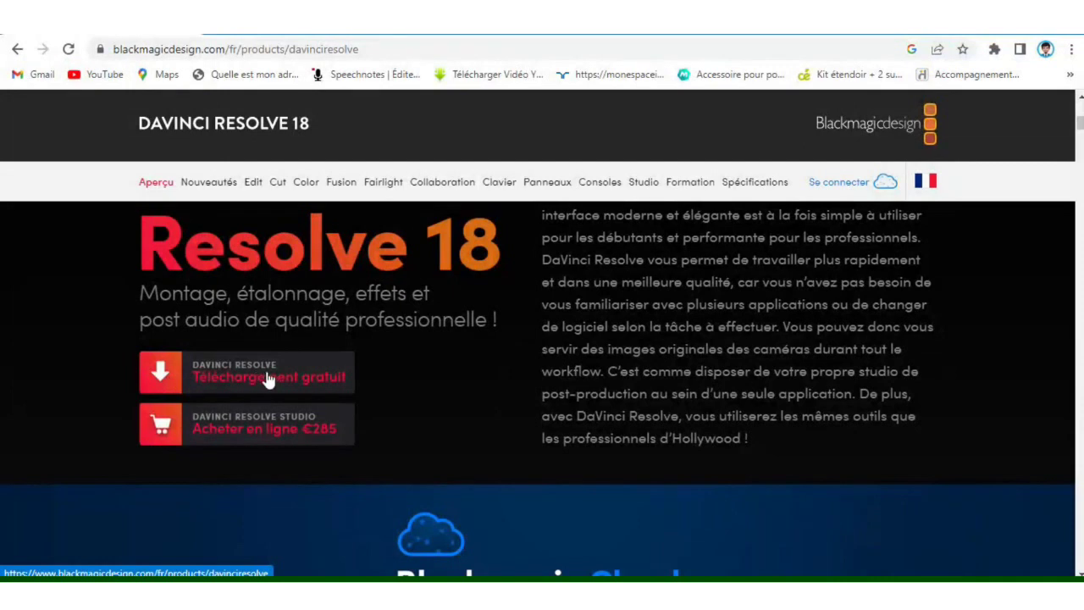
pyautogui.click(268, 379)
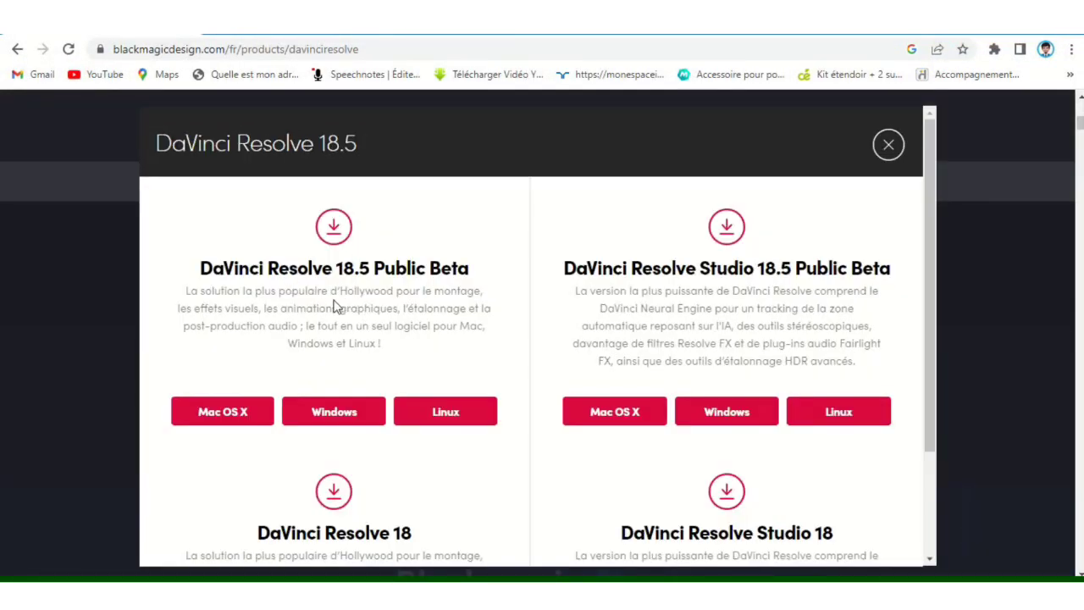
pyautogui.click(322, 414)
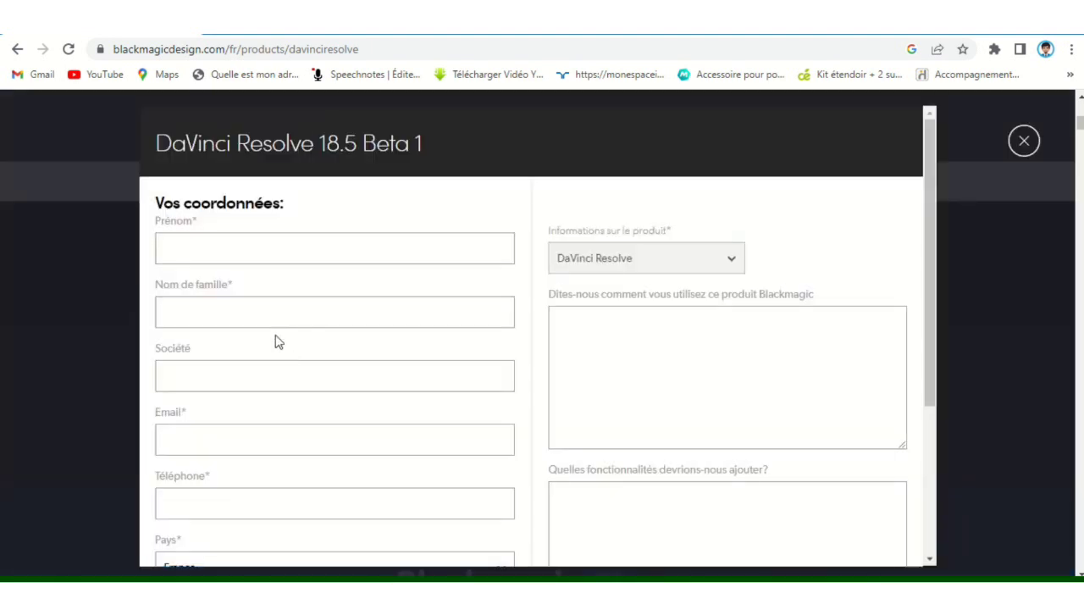
# - Go through the contact details form and download DaVinci_Resolve_18.5b1_Windows.zip
pyautogui.scroll(-3, 457, 356)
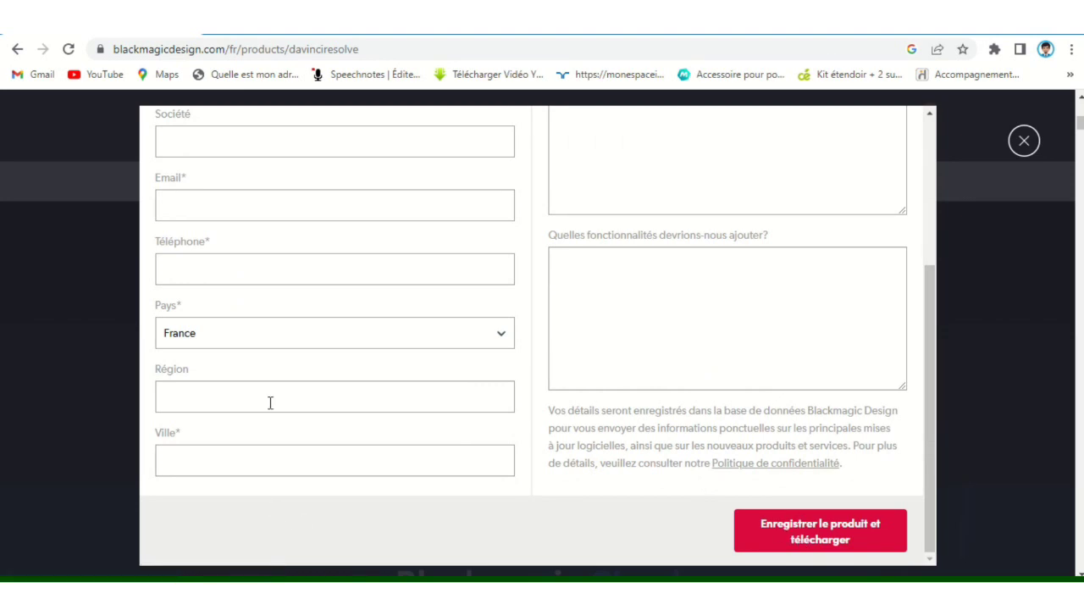
pyautogui.scroll(1, 338, 364)
pyautogui.scroll(3, 338, 364)
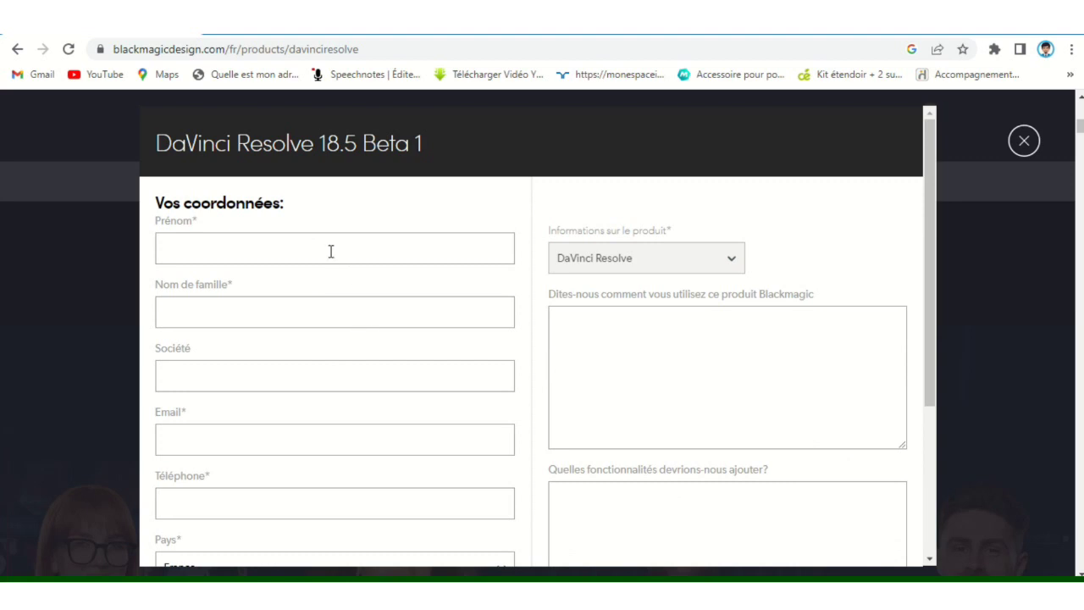
pyautogui.scroll(-2, 334, 297)
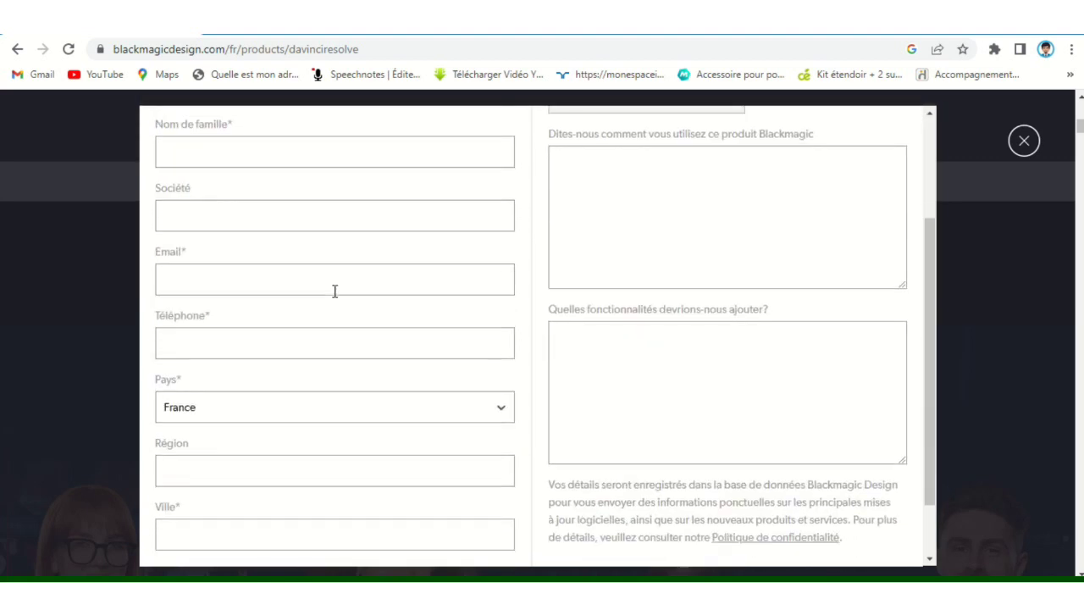
pyautogui.scroll(-1, 335, 291)
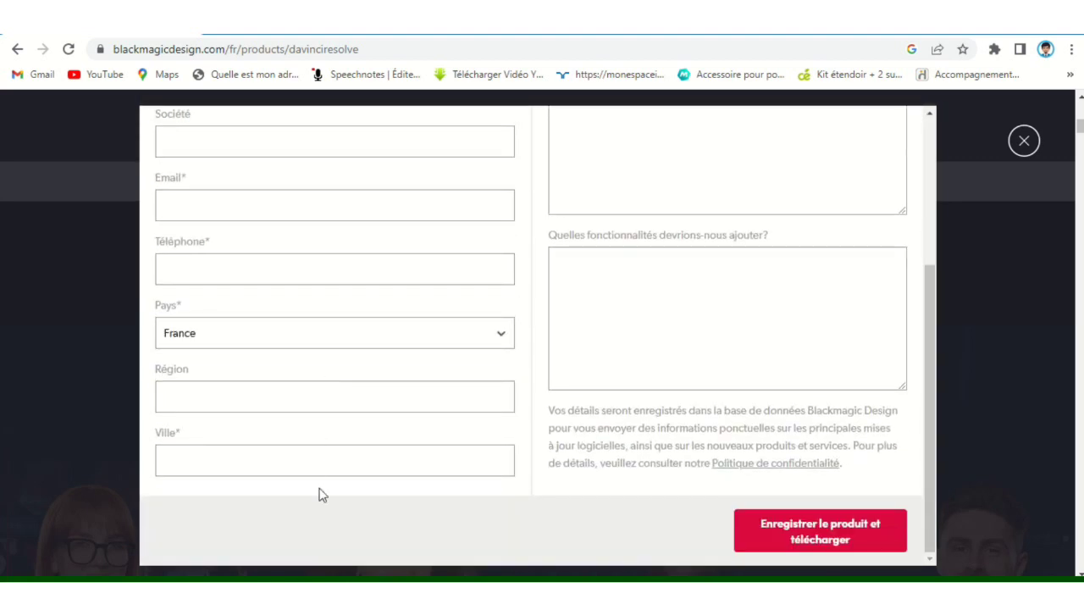
pyautogui.scroll(3, 424, 390)
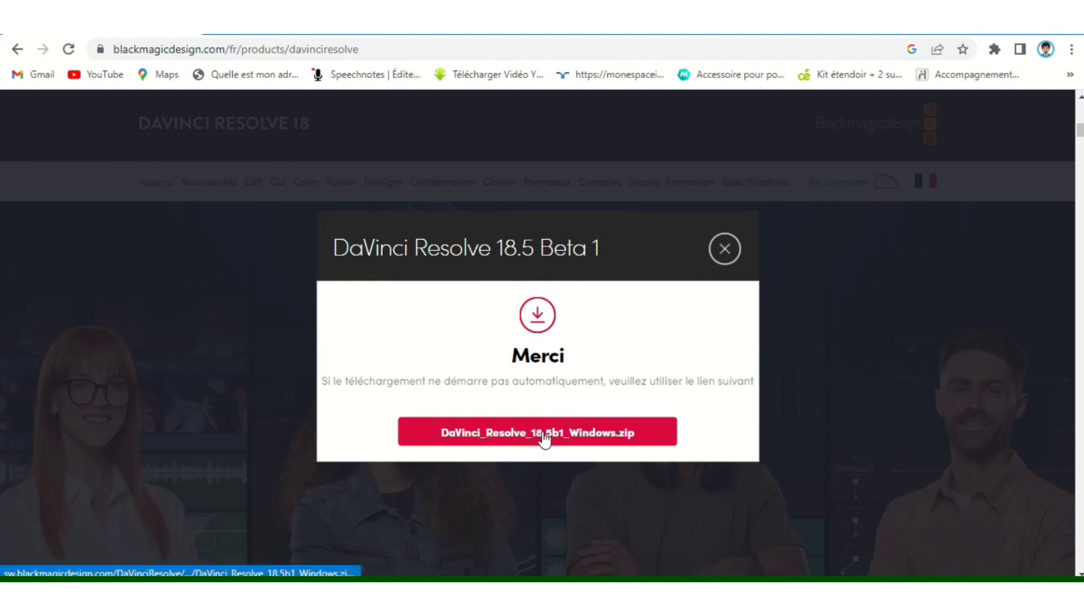
pyautogui.click(544, 438)
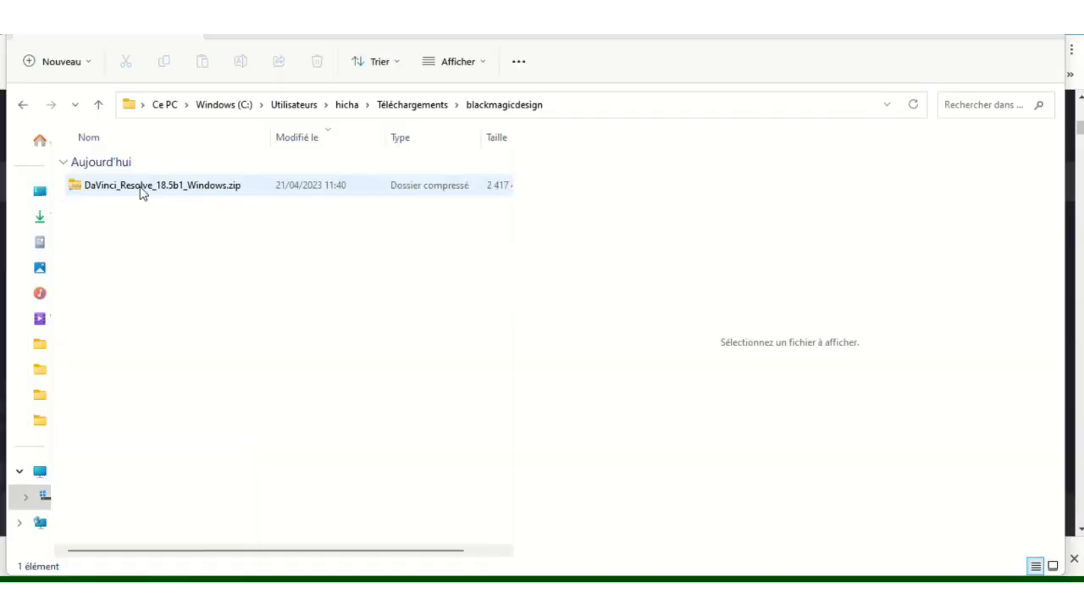
# - Extract DaVinci_Resolve_18.5b1_Windows.zip to the suggested folder inside the blackmagicdesign downloads folder
pyautogui.click(139, 189)
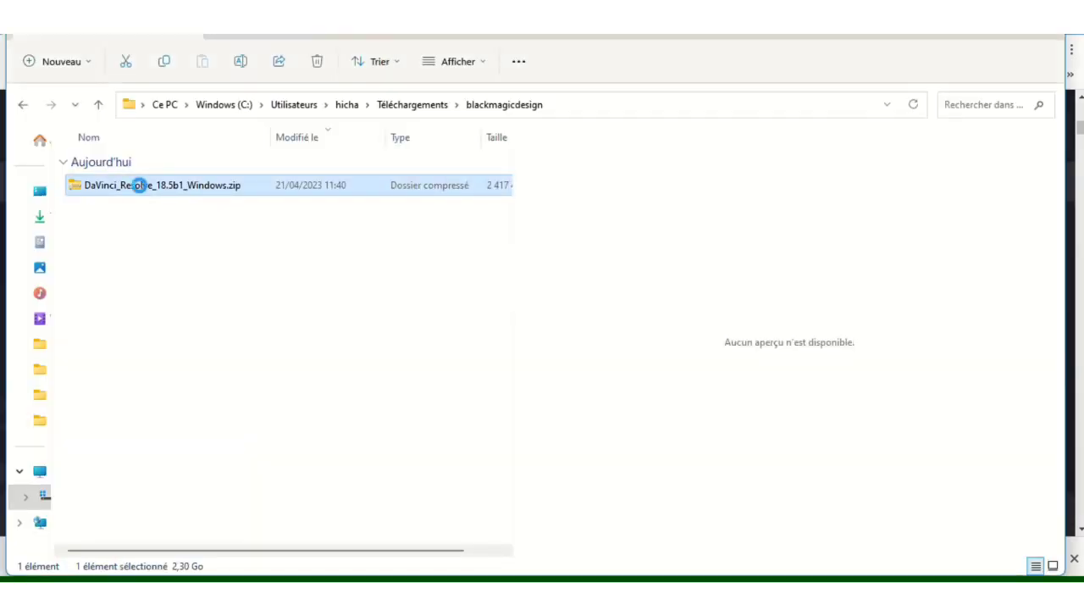
pyautogui.rightClick(140, 185)
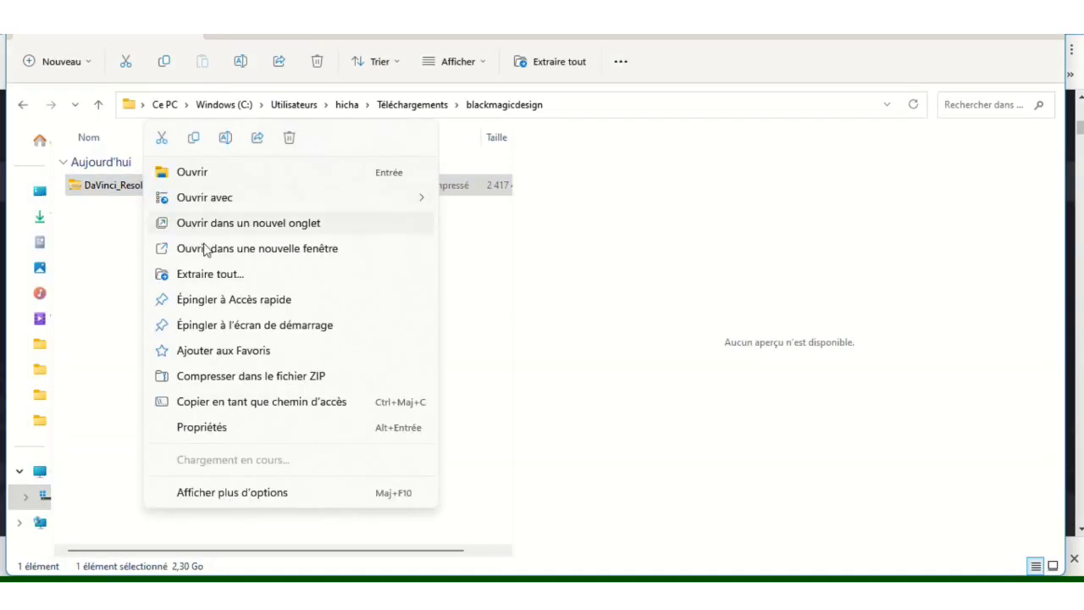
pyautogui.click(214, 278)
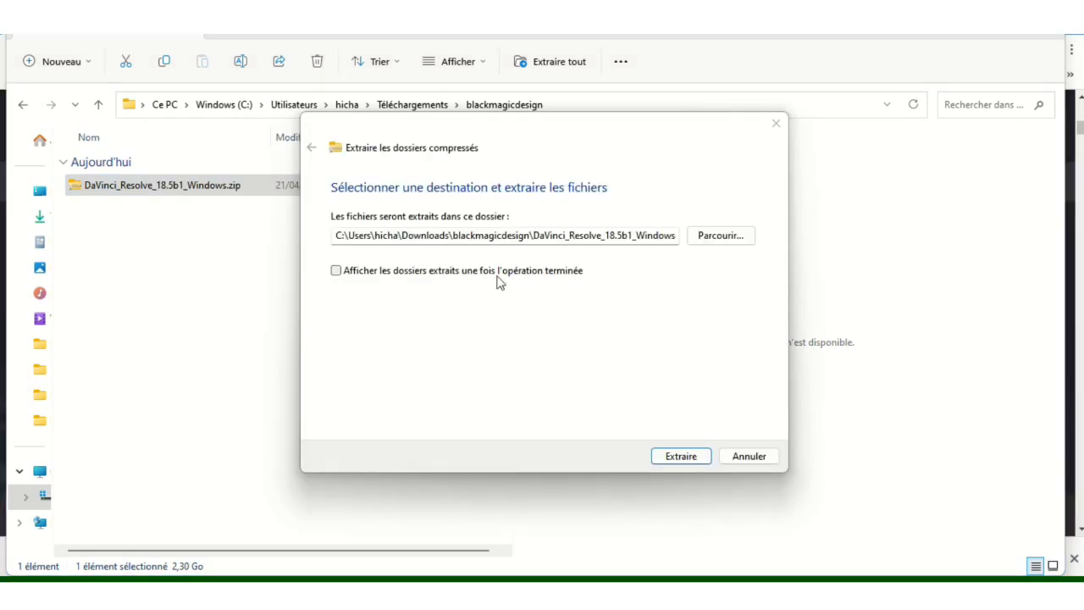
pyautogui.click(671, 458)
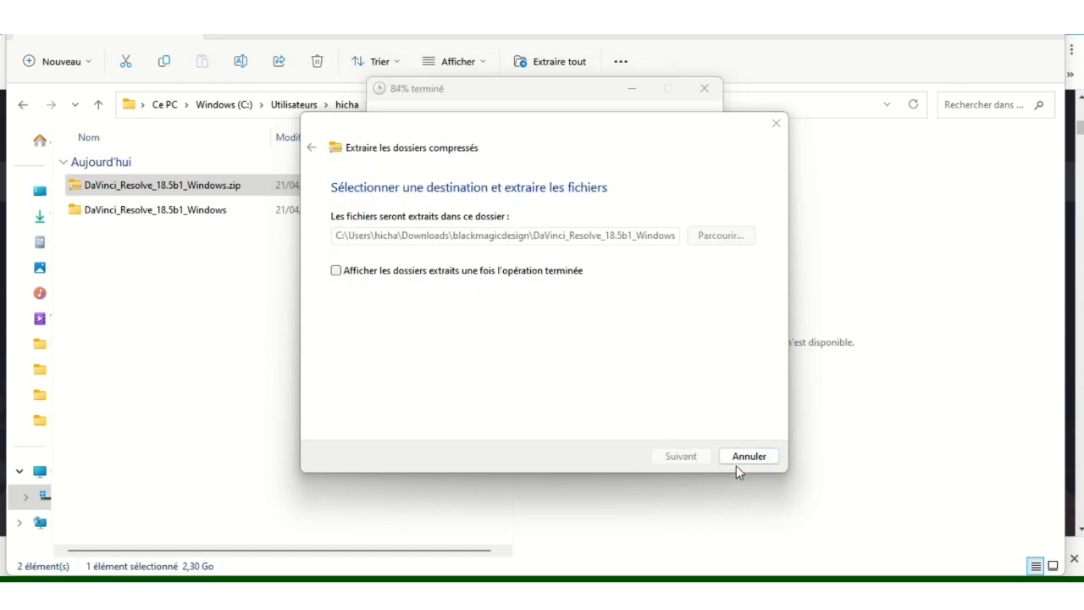
# - Run DaVinci_Resolve_18.5b1_Windows.exe from the extracted folder and start installing Control Panels, Blackmagic RAW Player and DaVinci Resolve
pyautogui.doubleClick(215, 211)
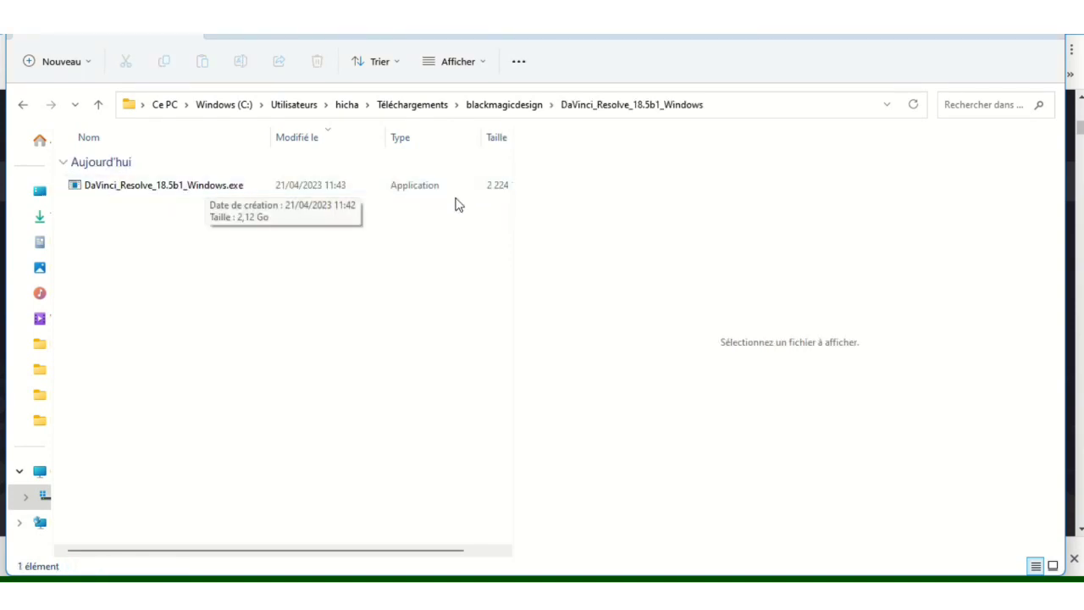
pyautogui.click(194, 192)
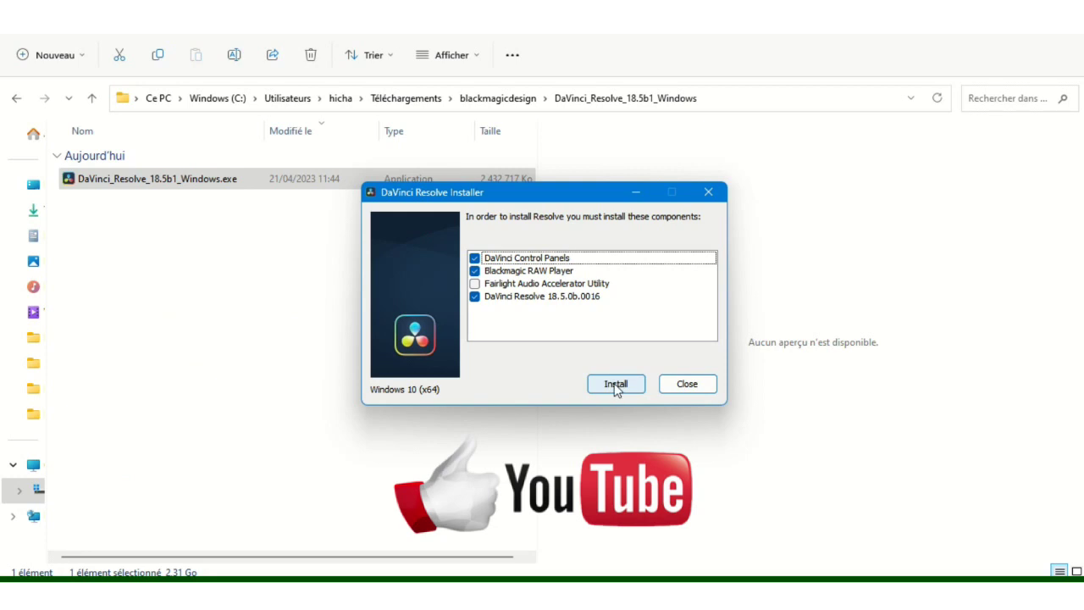
pyautogui.click(616, 385)
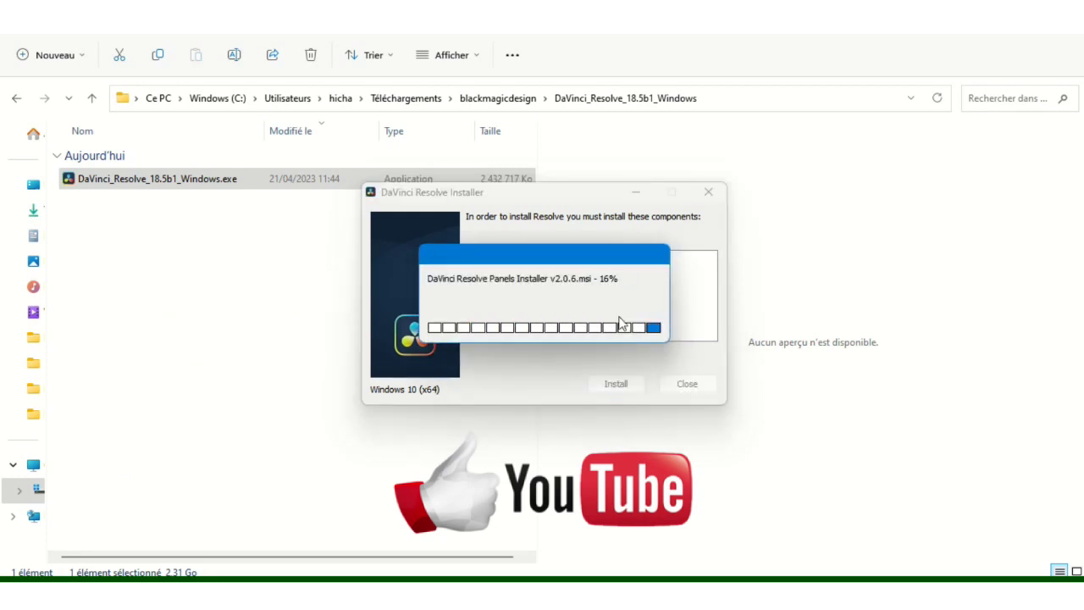
pyautogui.moveTo(544, 255); pyautogui.dragTo(869, 255)
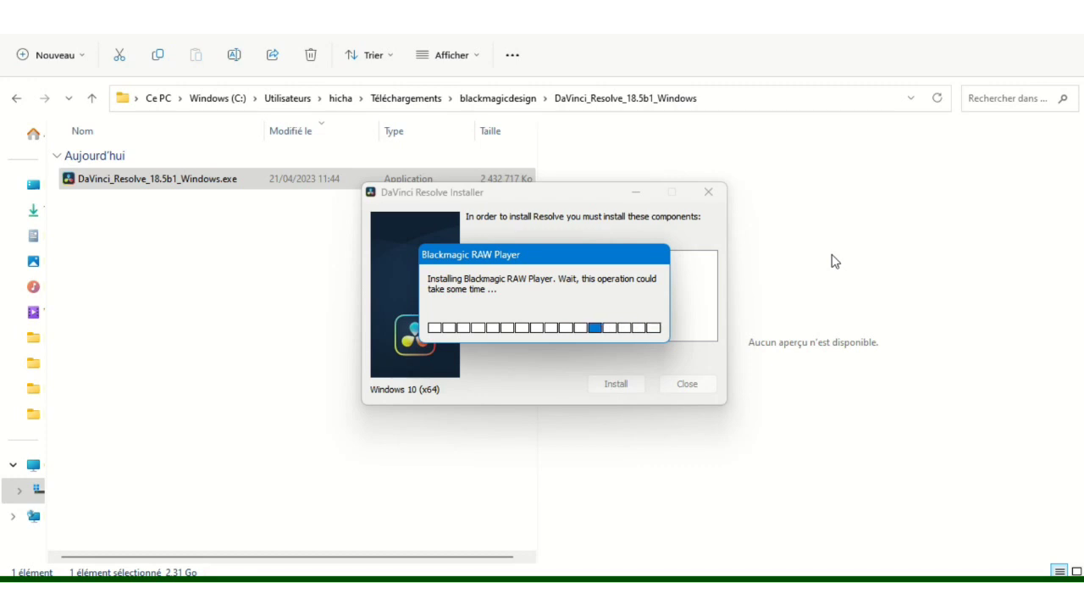
pyautogui.moveTo(523, 264); pyautogui.dragTo(833, 256)
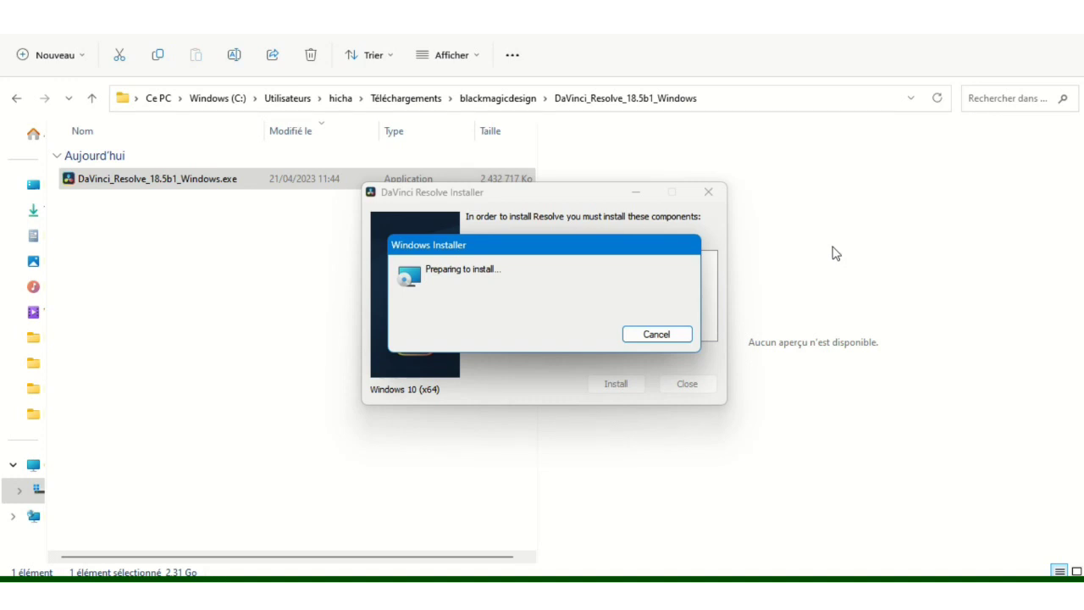
# - Accept the license agreement in the setup wizard and install DaVinci Resolve to the default destination folder
pyautogui.moveTo(757, 606)
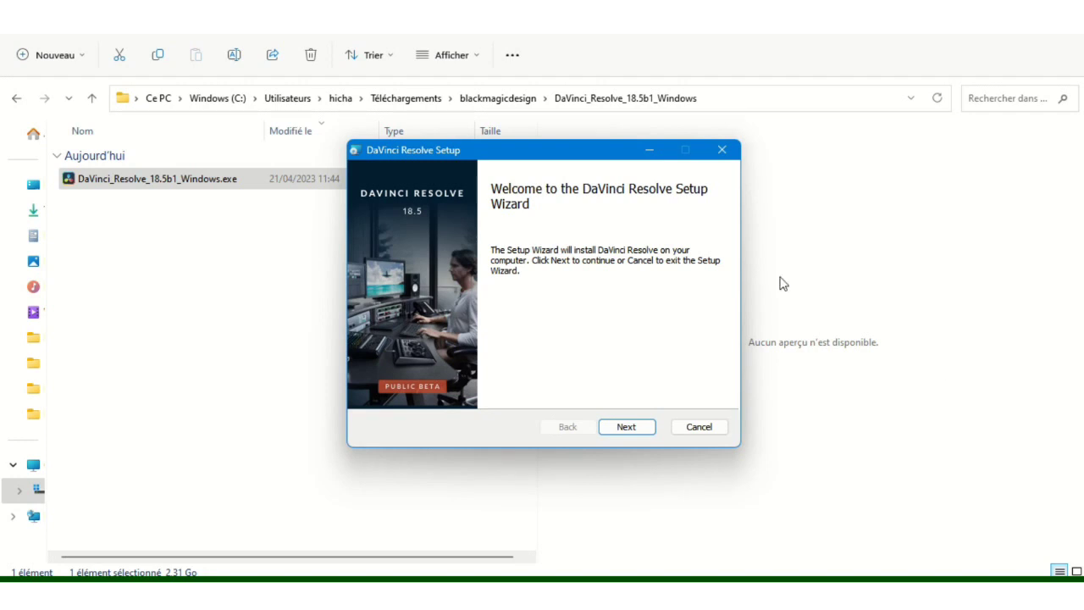
pyautogui.click(617, 434)
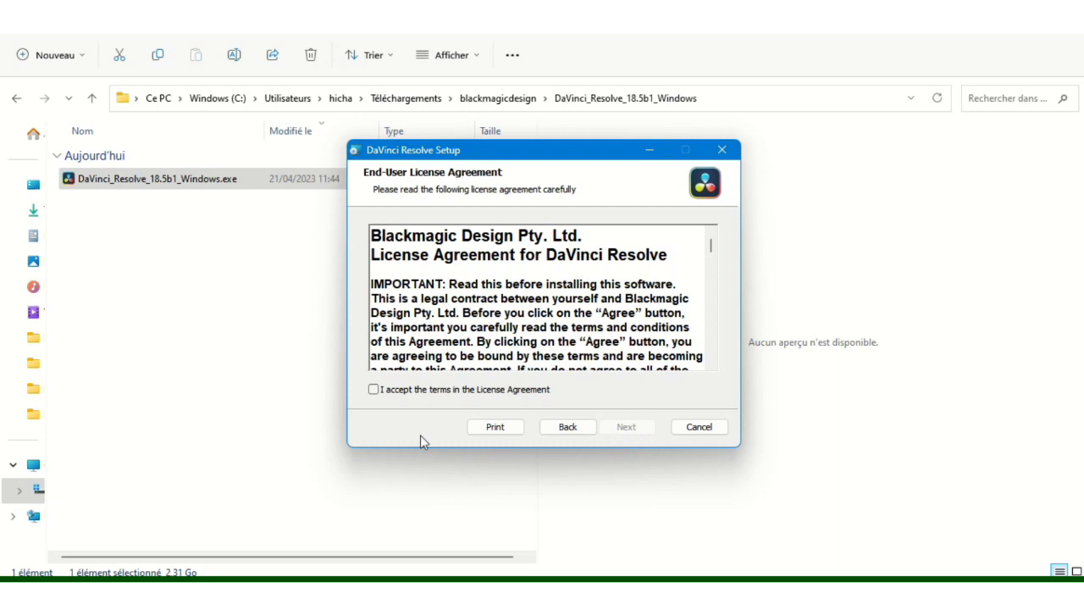
pyautogui.click(446, 390)
pyautogui.click(626, 427)
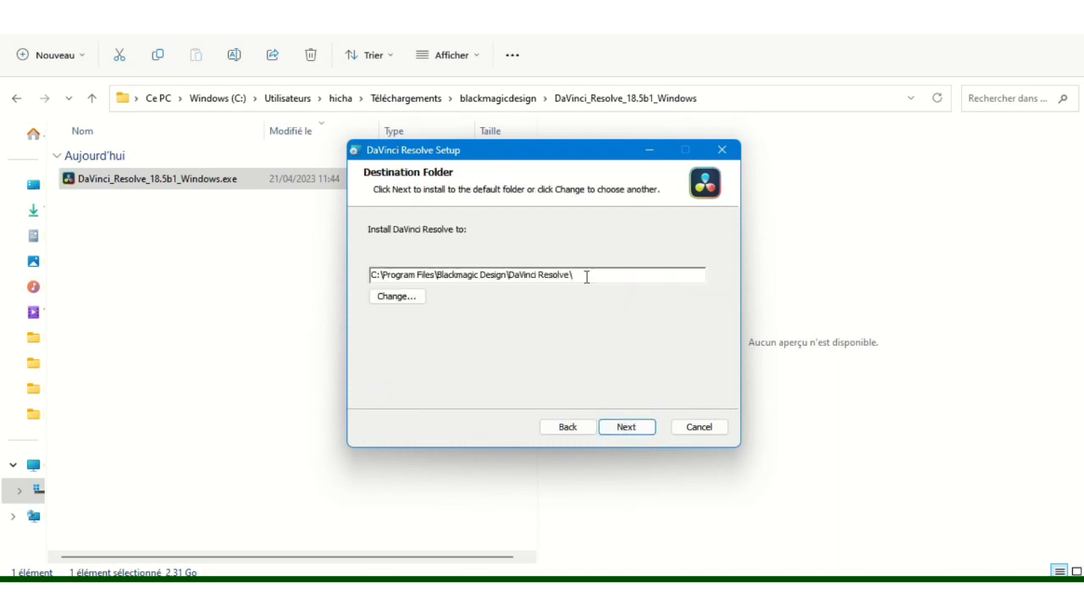
pyautogui.click(624, 428)
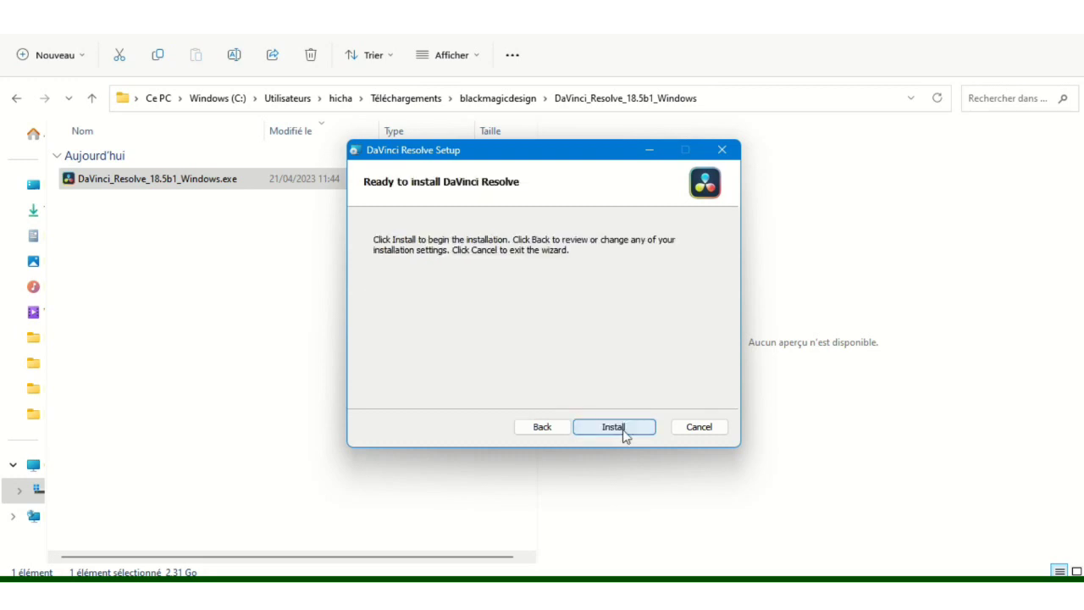
pyautogui.click(624, 428)
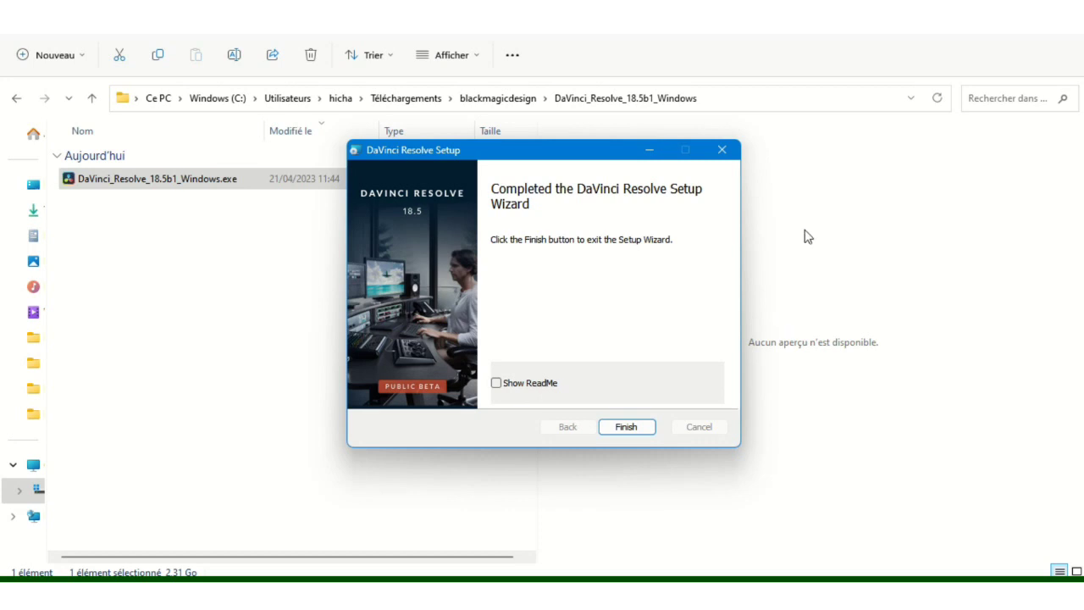
# - Finish the setup wizard and decline restarting the computer immediately
pyautogui.click(641, 432)
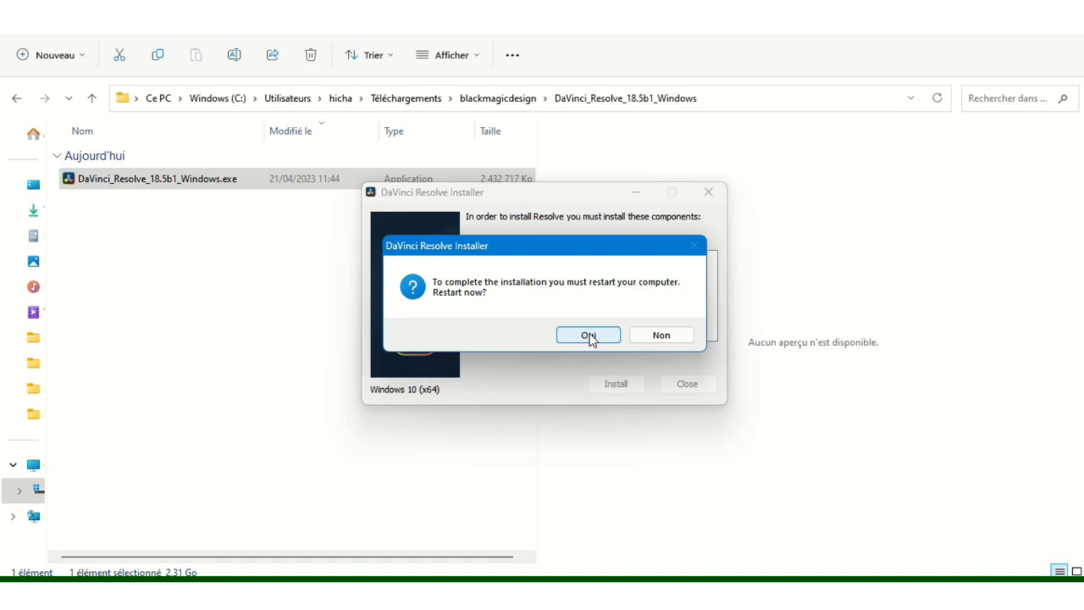
pyautogui.click(664, 341)
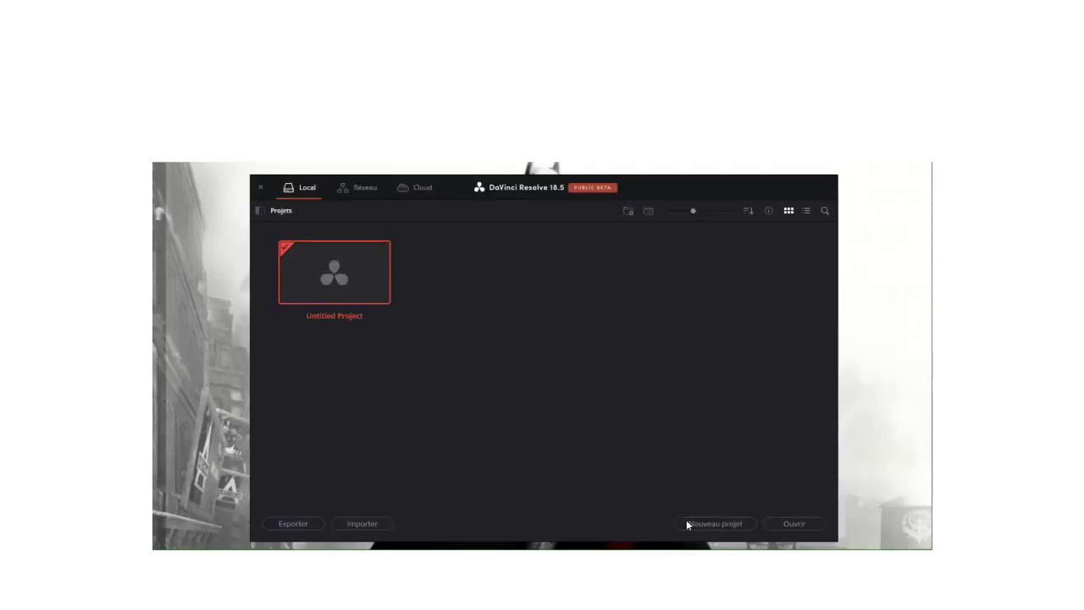
# - Create a new local project in DaVinci Resolve with the suggested name Untitled Project 1
pyautogui.click(687, 523)
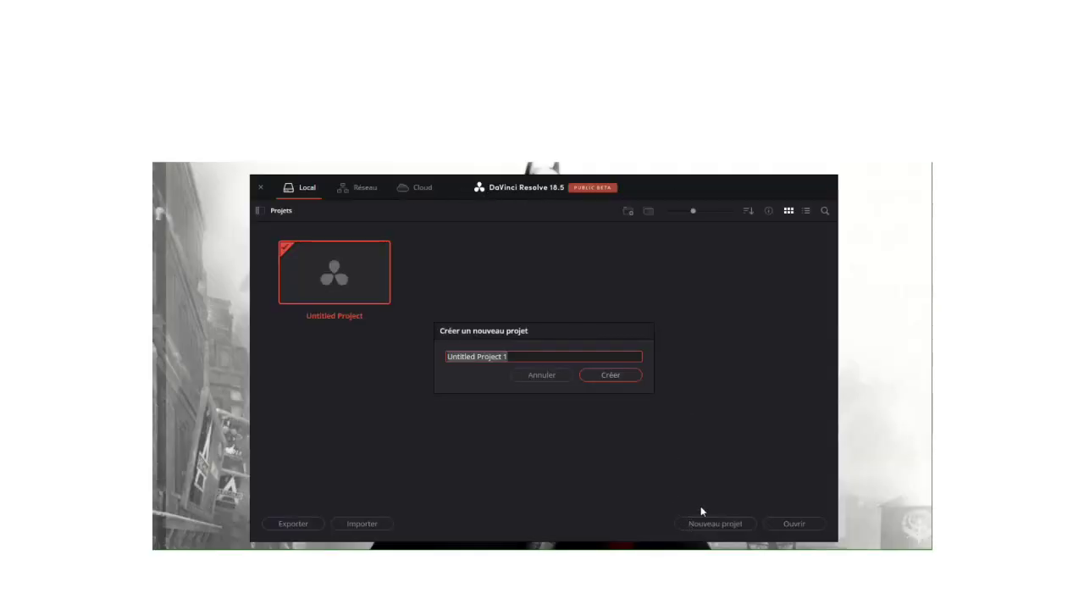
pyautogui.click(595, 374)
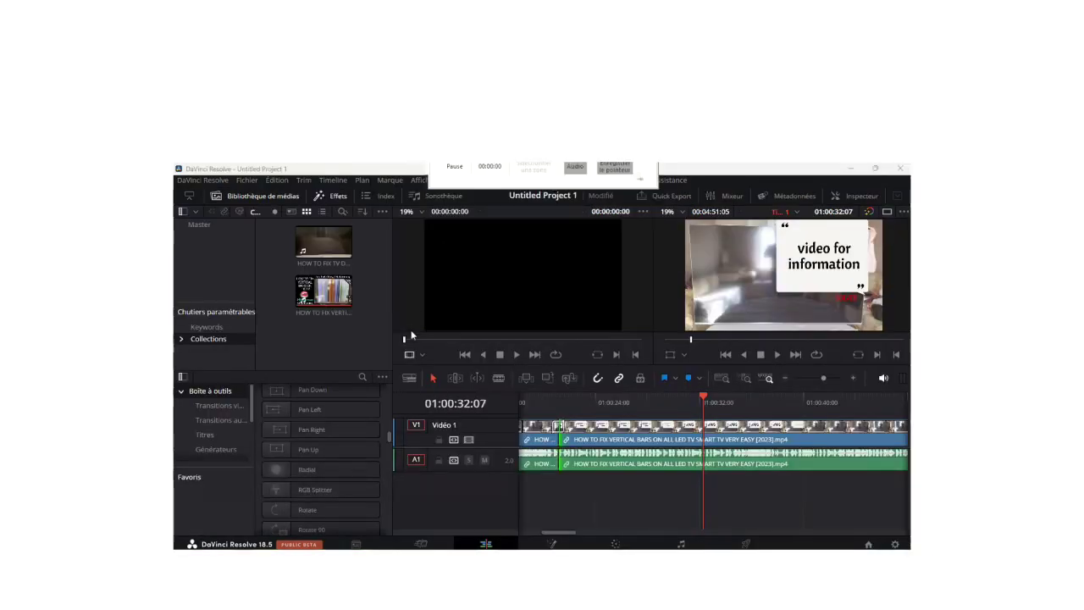
# - Switch to the Media page to view the project's clips
pyautogui.click(293, 447)
pyautogui.click(285, 344)
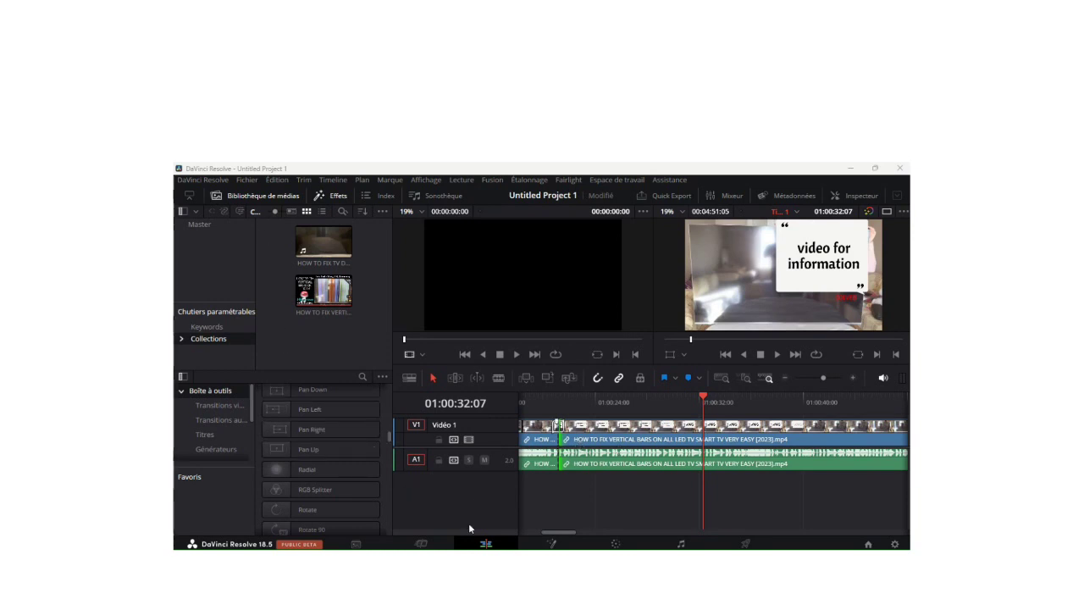
pyautogui.click(356, 545)
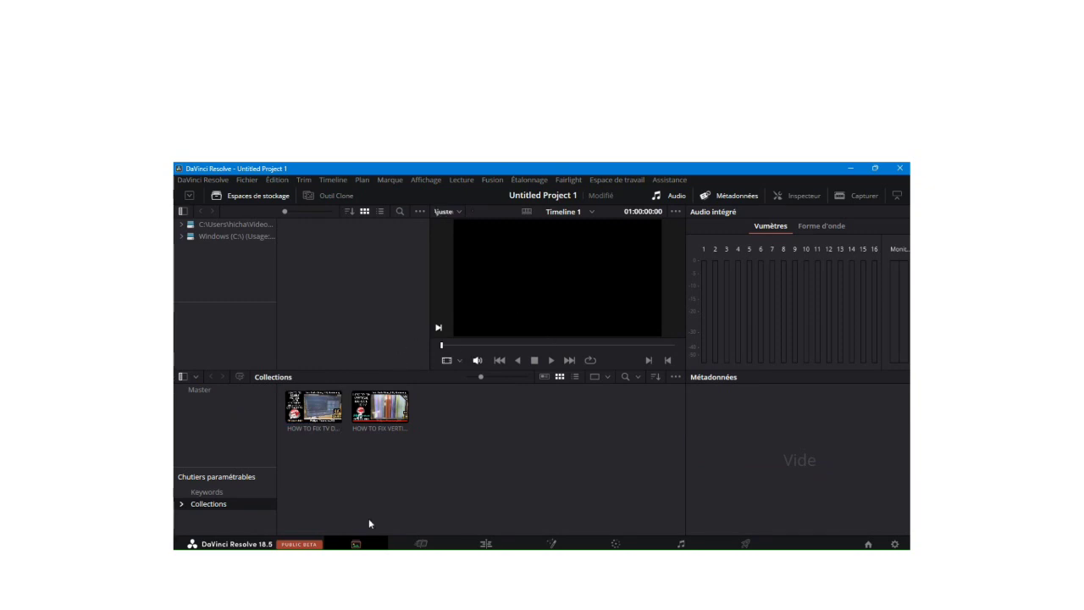
# - Open the Cut page, scrub the playhead around 01:00:32 and play a short stretch of the timeline
pyautogui.click(421, 544)
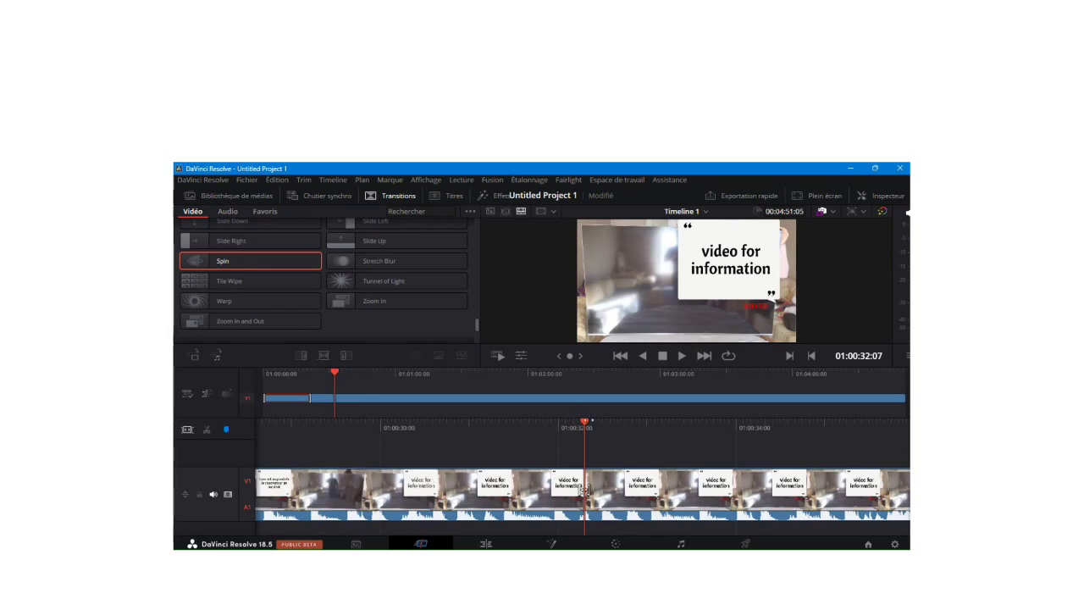
pyautogui.moveTo(590, 420); pyautogui.dragTo(595, 423)
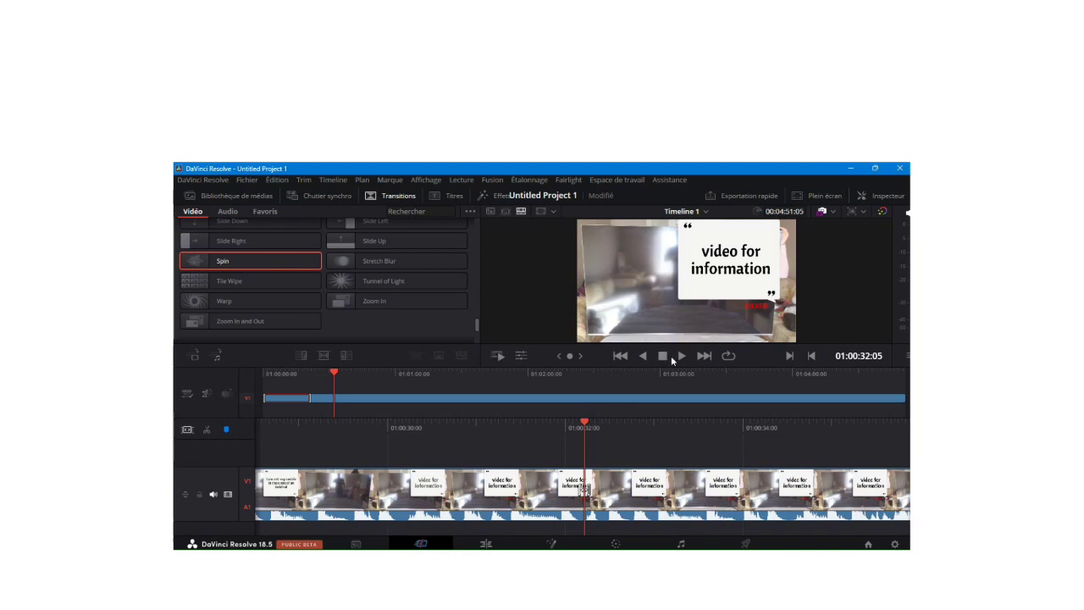
pyautogui.moveTo(588, 421); pyautogui.dragTo(566, 421)
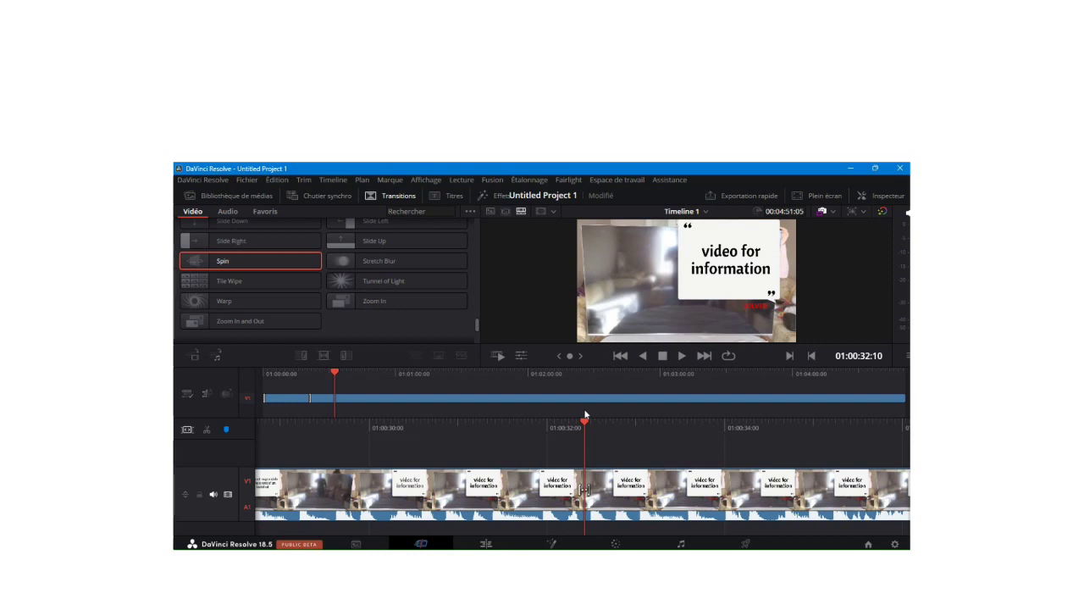
pyautogui.click(681, 357)
pyautogui.press('space')
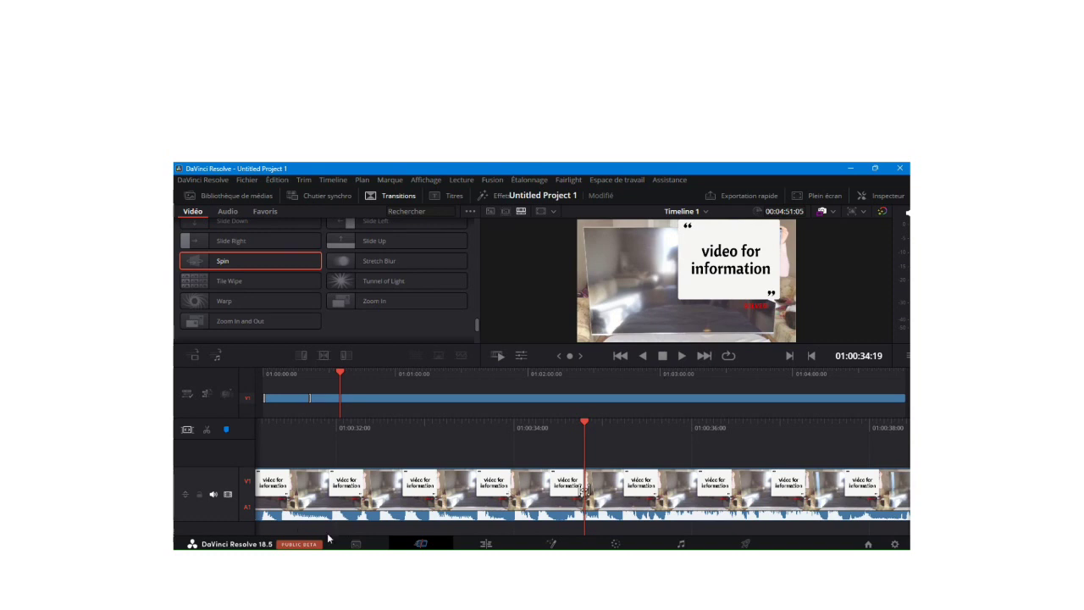
# - Open the Edit page and move the playhead to about 01:00:20:17, just before the cut between the clips
pyautogui.click(486, 544)
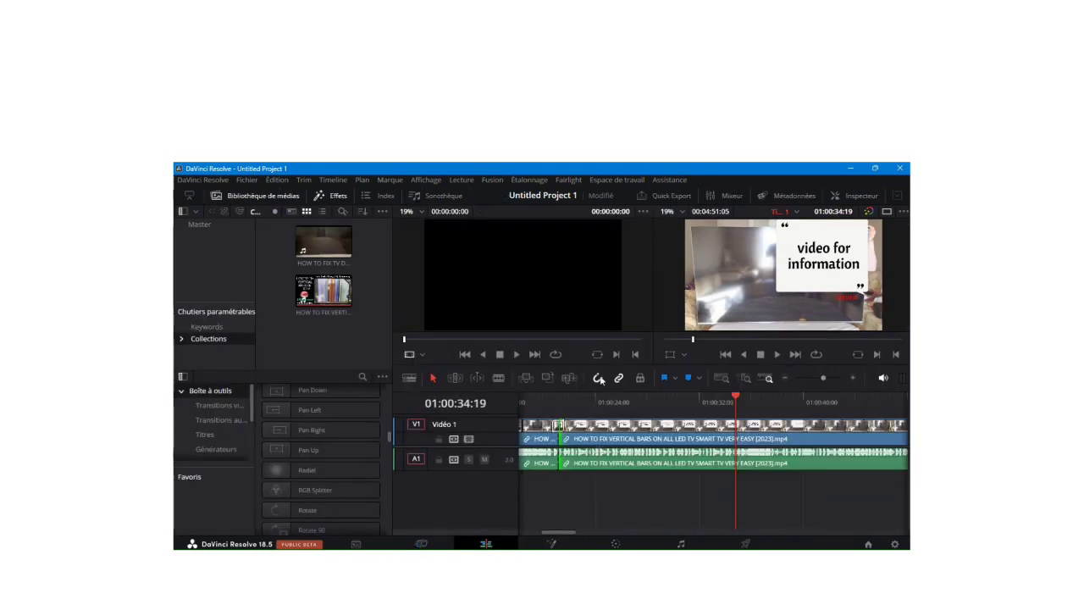
pyautogui.click(554, 398)
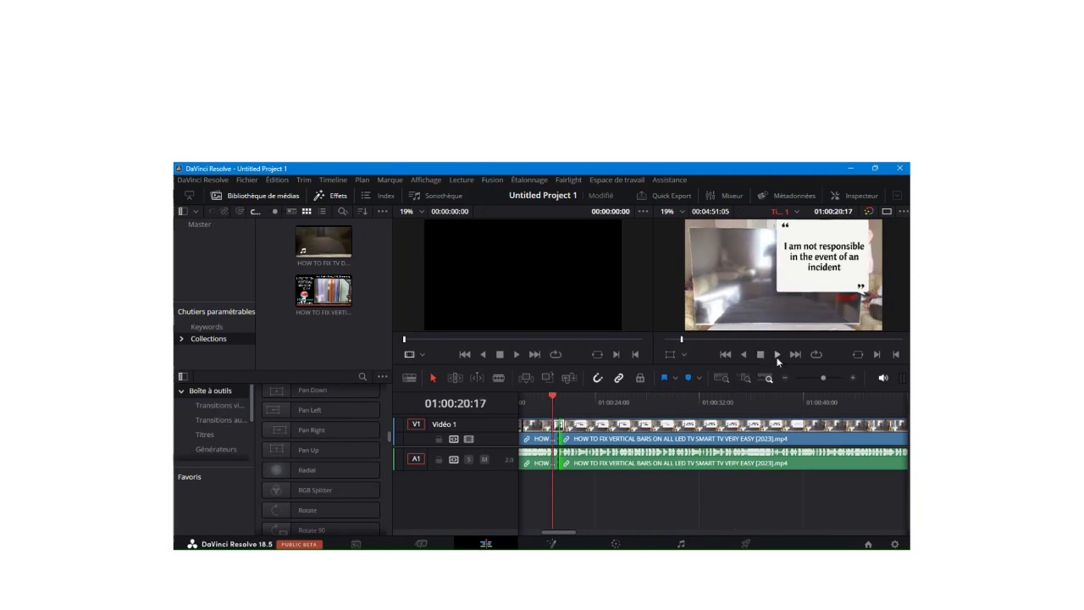
# - Play the timeline across the cut between the two clips, stop playback, and browse the video transitions in the effects library
pyautogui.press('space')
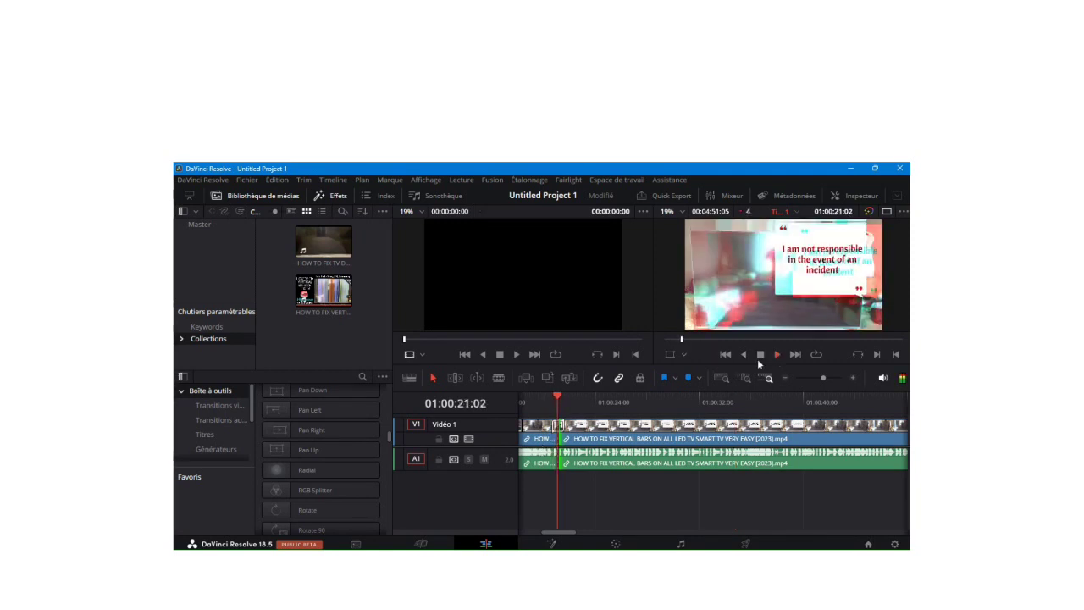
pyautogui.click(761, 356)
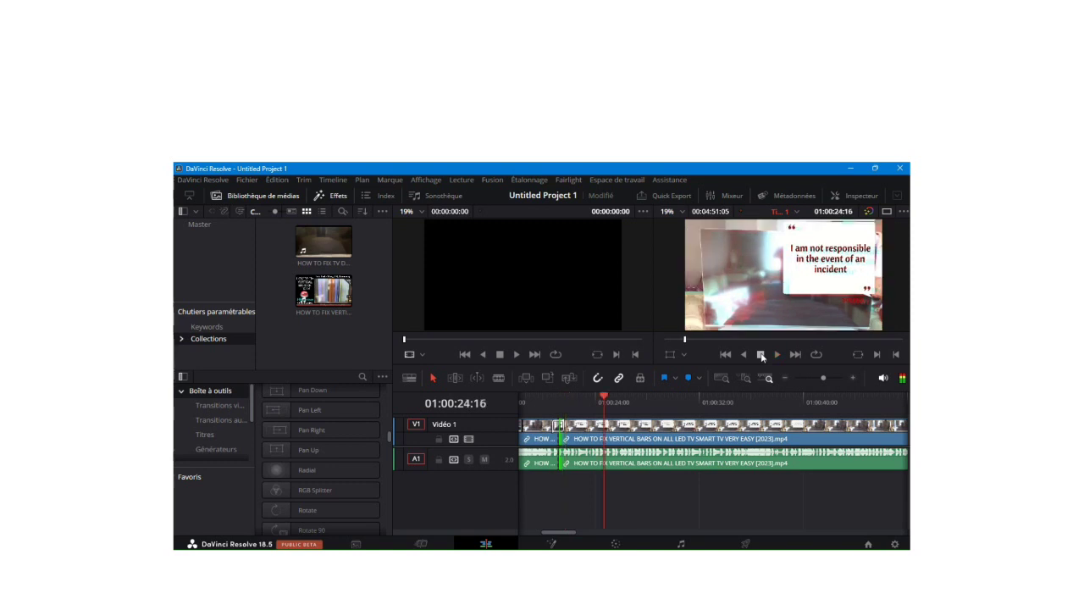
pyautogui.scroll(3, 331, 427)
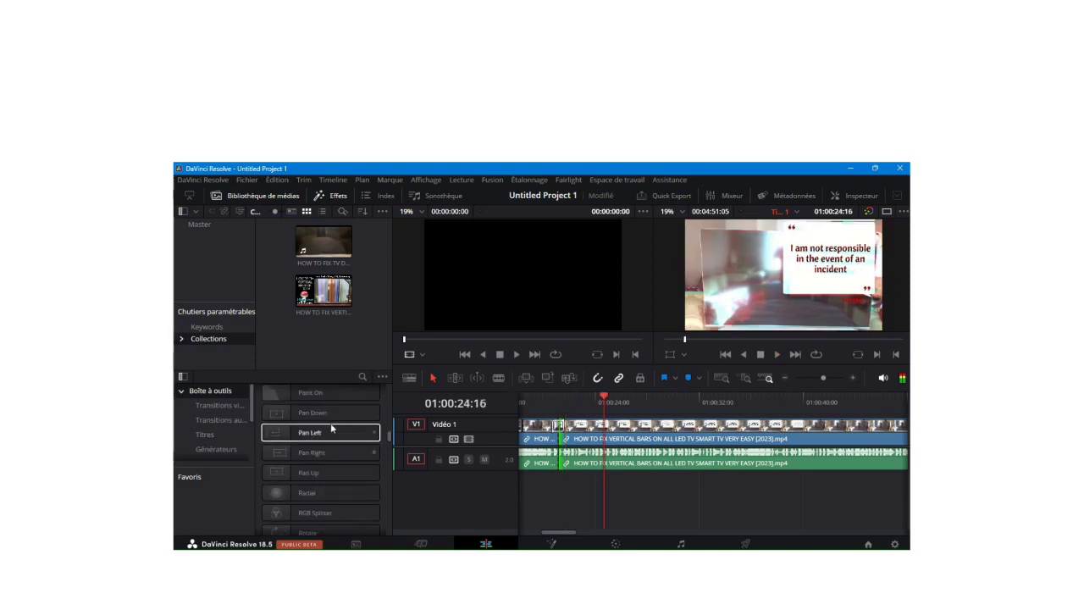
pyautogui.scroll(3, 330, 424)
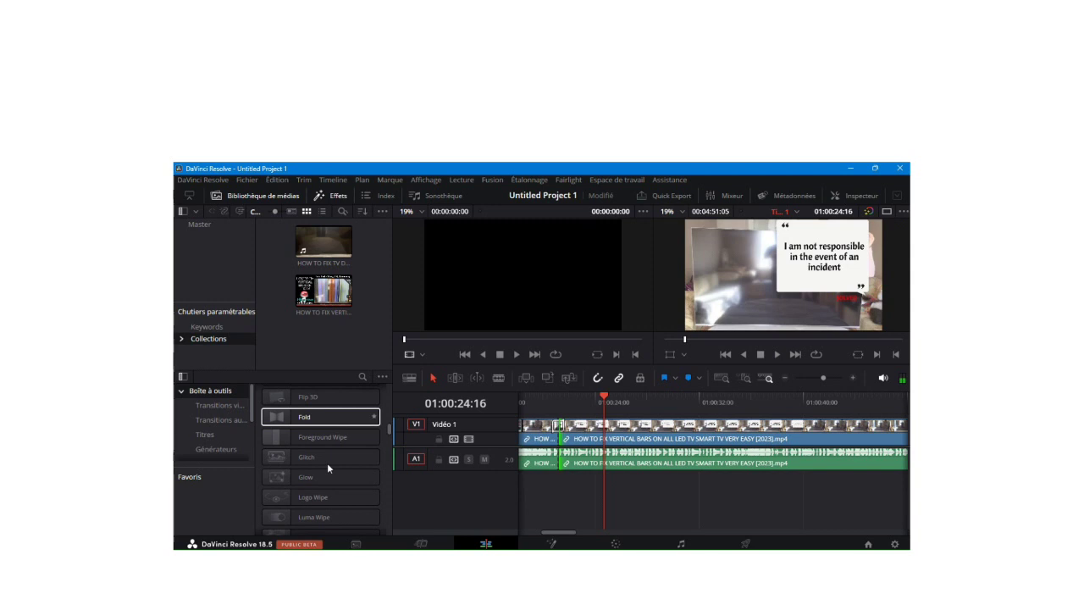
pyautogui.scroll(3, 327, 468)
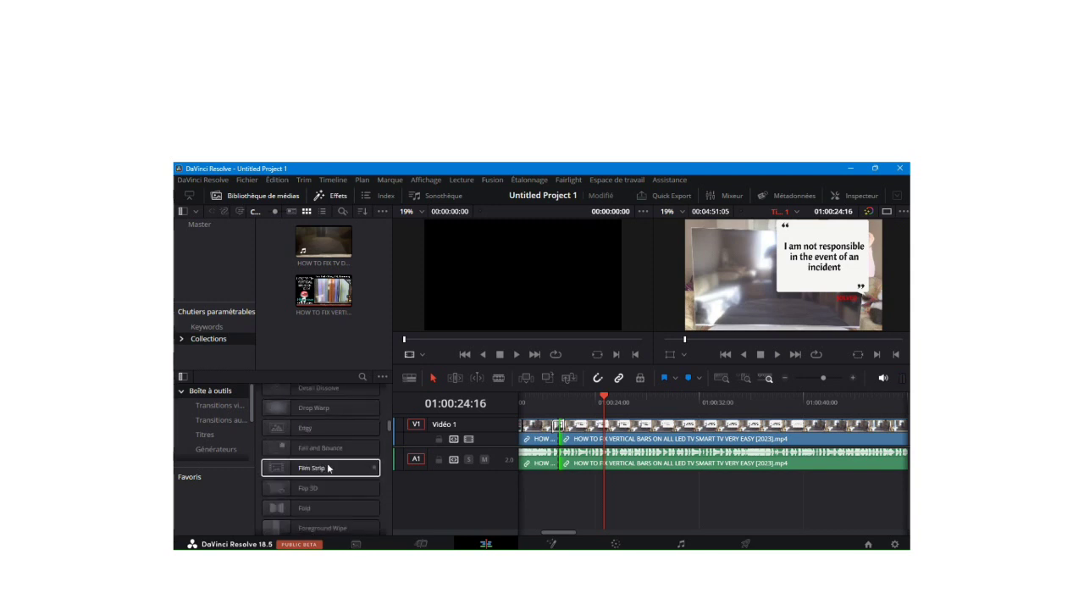
pyautogui.scroll(-5, 327, 468)
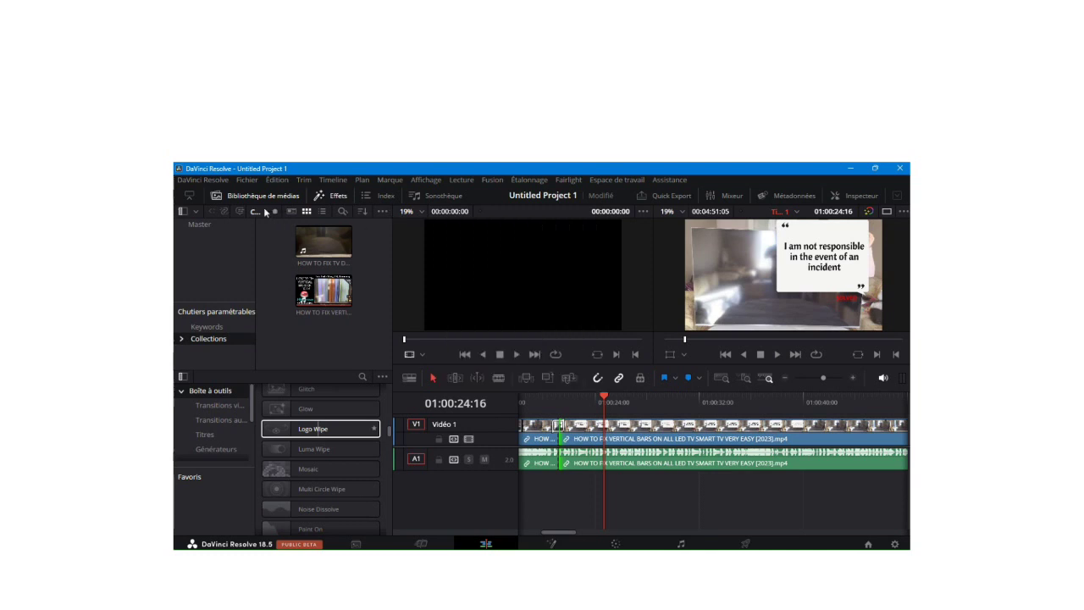
# - On the Fusion page, show the effects library, expand the Tools category and look through its full list, from 360 to Matte
pyautogui.click(323, 197)
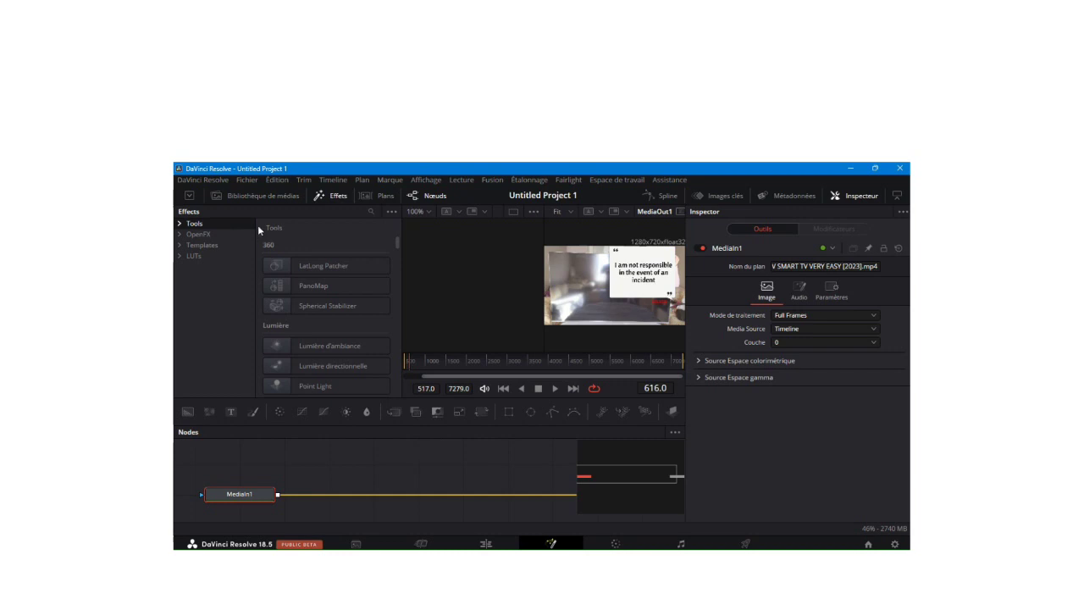
pyautogui.click(179, 225)
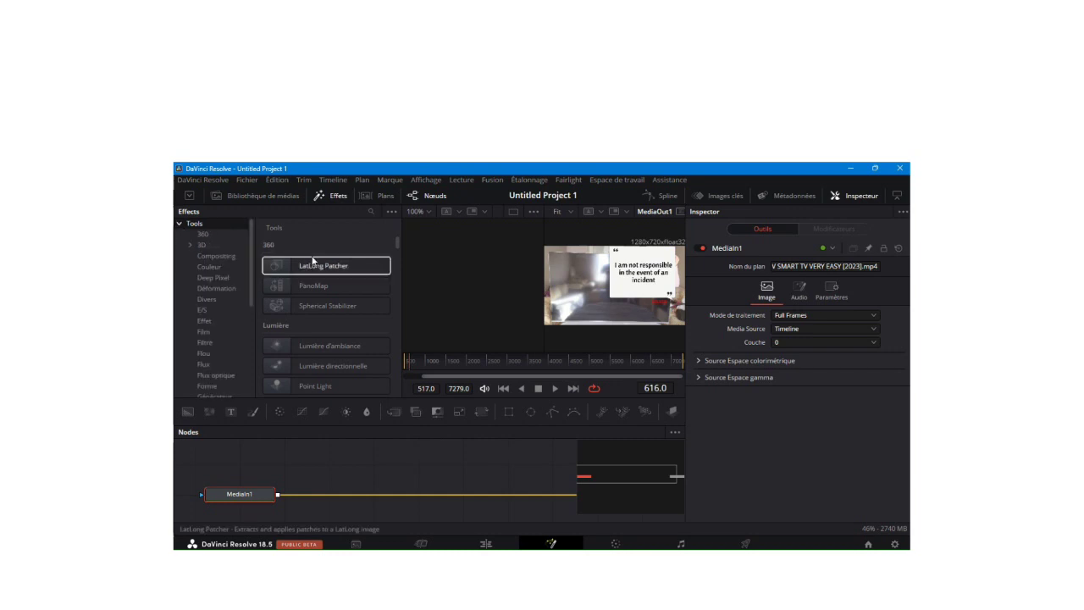
pyautogui.scroll(-10, 314, 279)
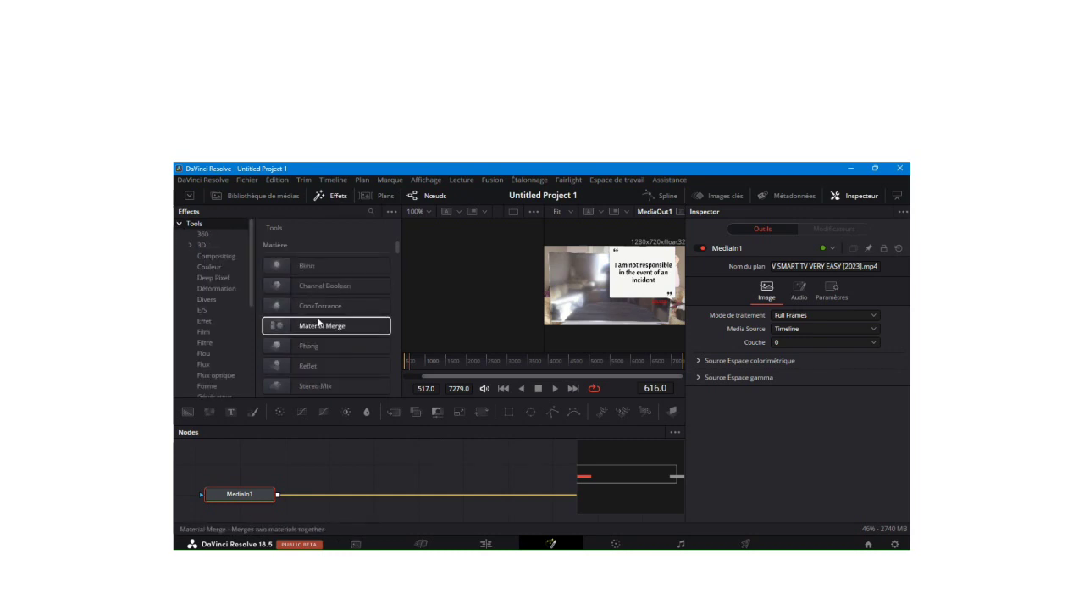
pyautogui.scroll(-8, 318, 322)
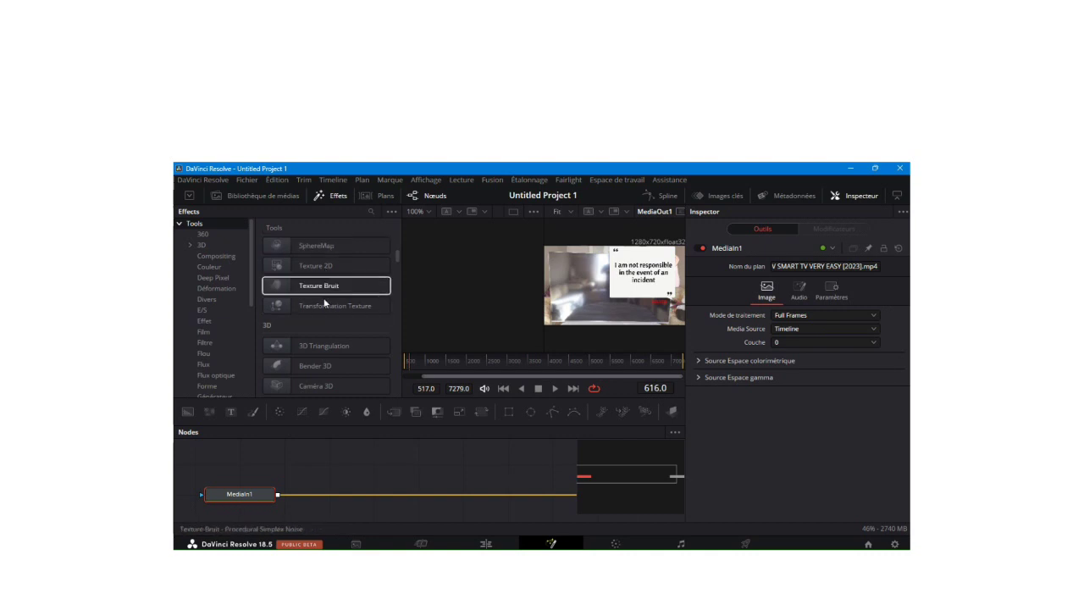
pyautogui.scroll(-8, 325, 362)
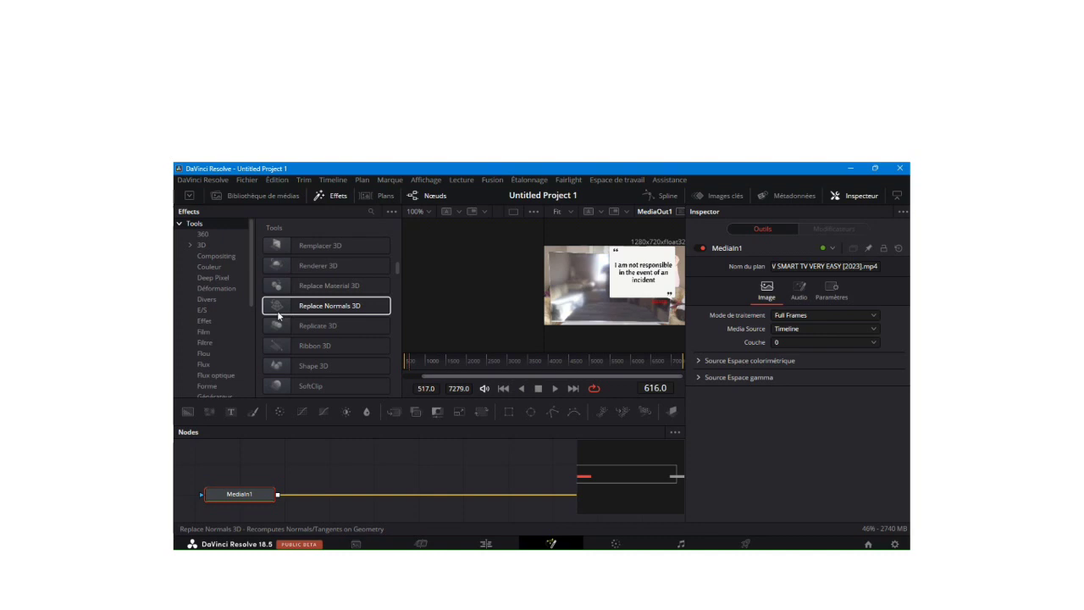
pyautogui.scroll(-5, 317, 360)
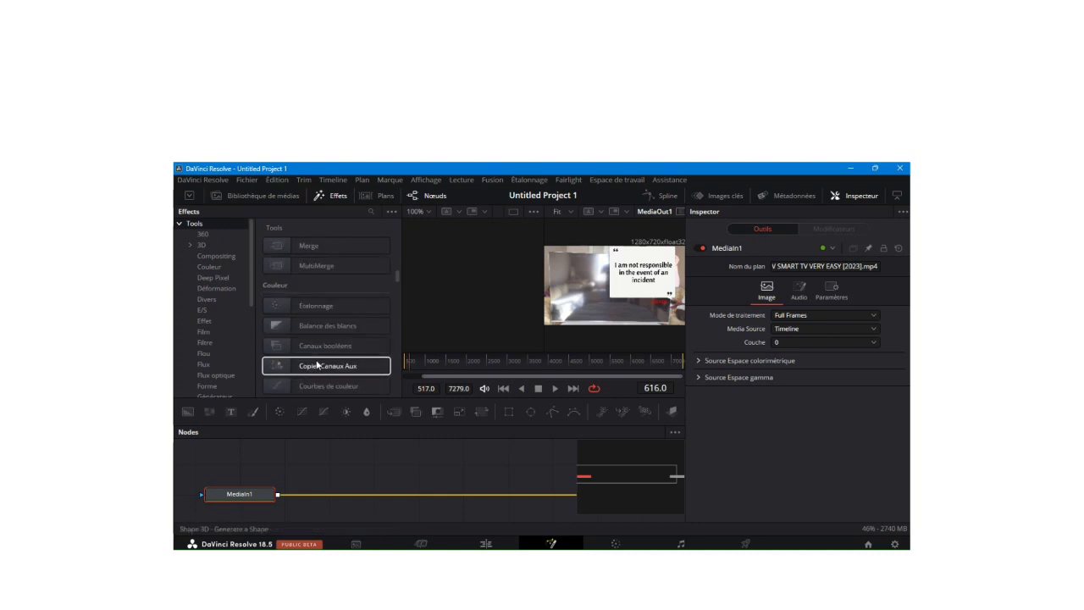
pyautogui.scroll(-10, 316, 363)
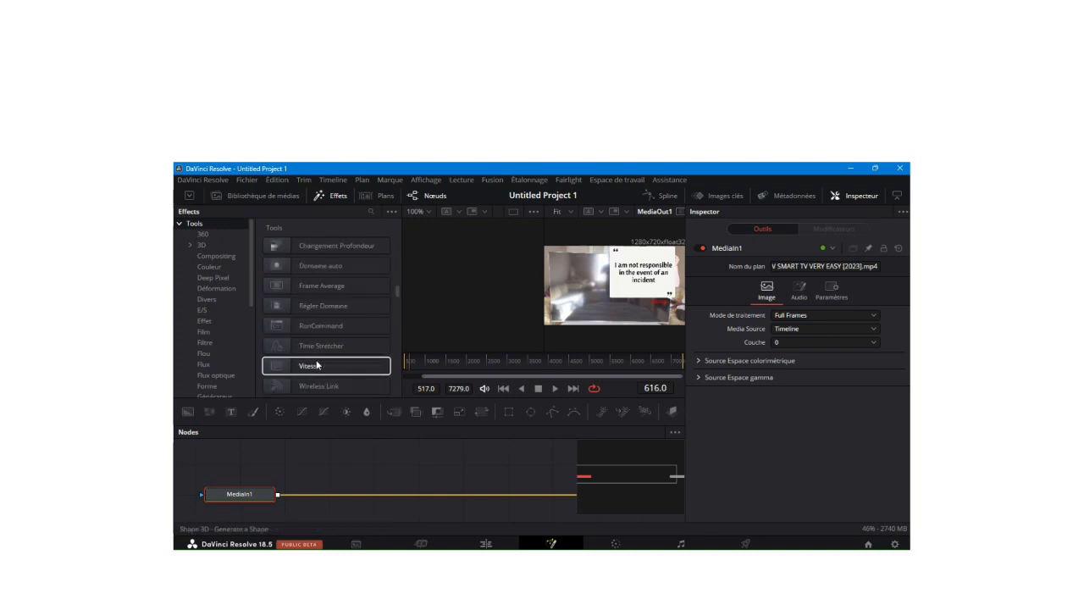
pyautogui.moveTo(397, 297); pyautogui.dragTo(396, 322)
pyautogui.scroll(-6, 346, 348)
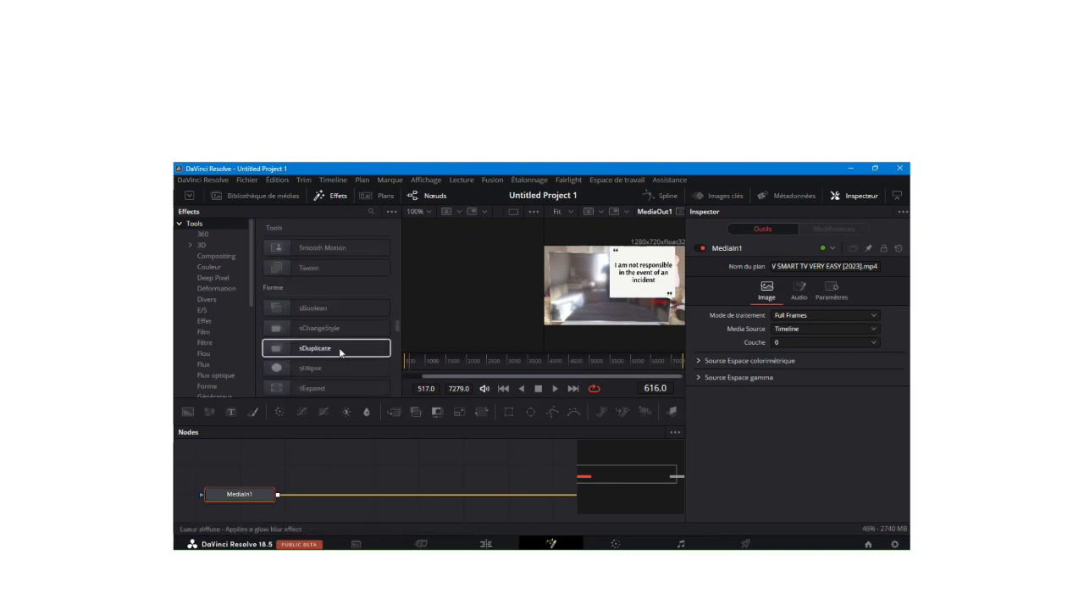
pyautogui.scroll(3, 352, 322)
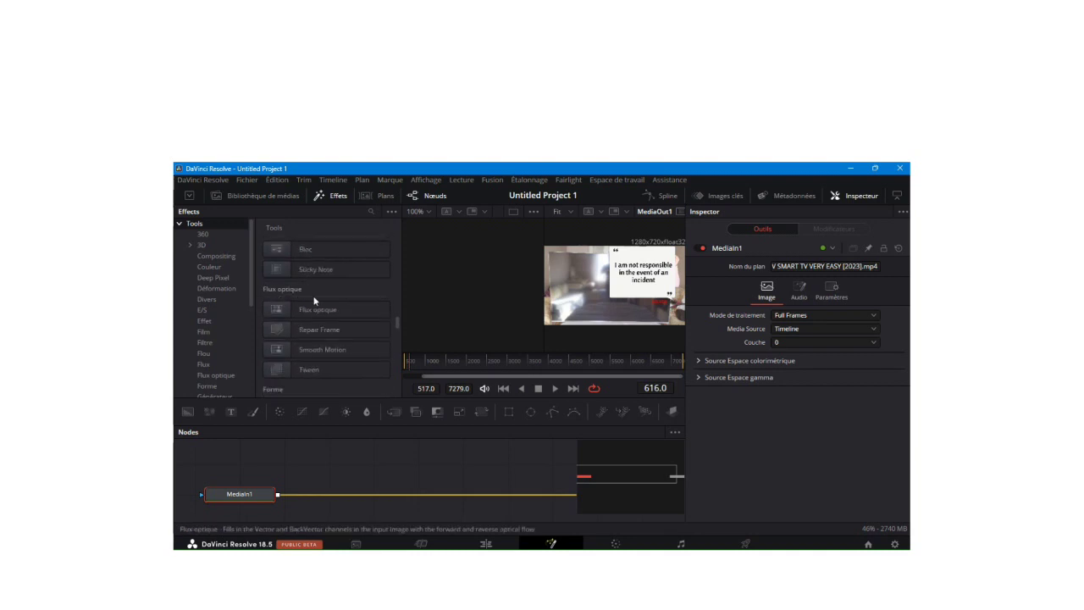
pyautogui.scroll(-8, 343, 356)
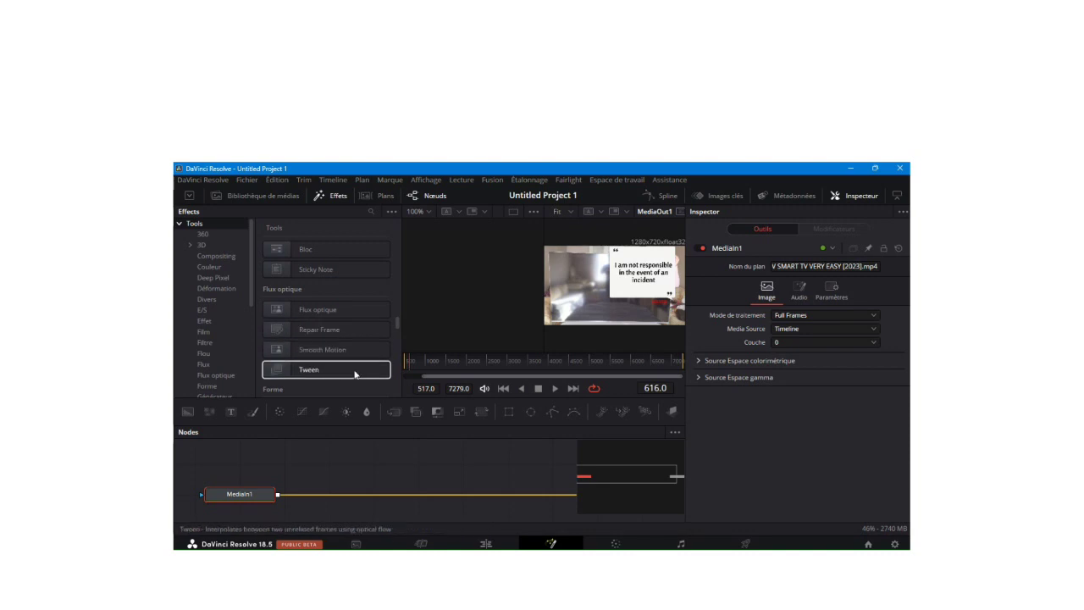
pyautogui.scroll(-5, 347, 358)
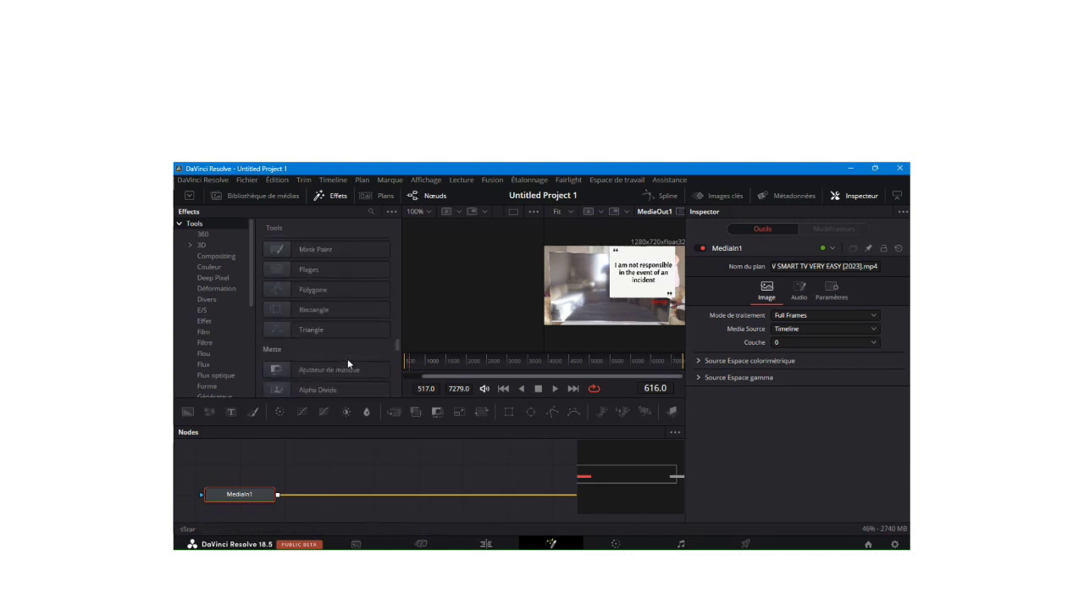
# - Look through the Compositing, Couleur, Deep Pixel, Déformation and Divers categories of the Fusion tools
pyautogui.click(206, 257)
pyautogui.click(206, 266)
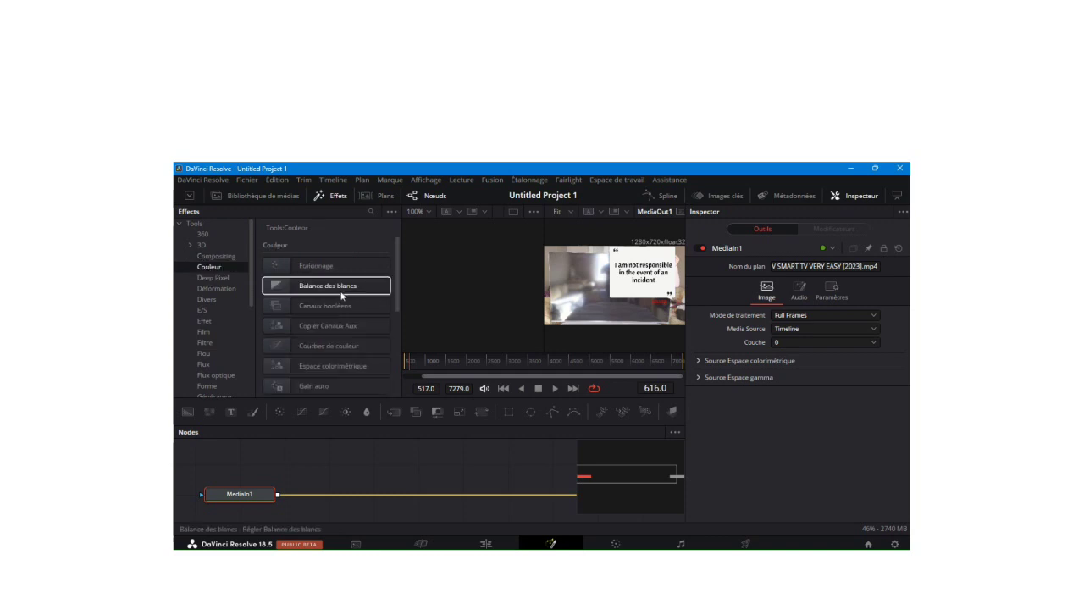
pyautogui.scroll(-3, 341, 295)
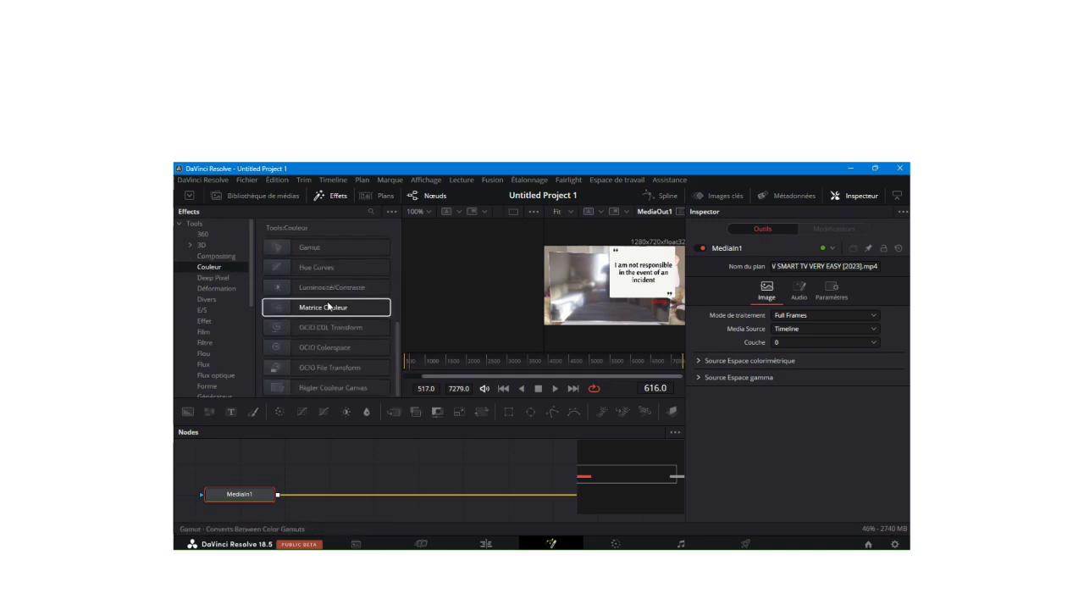
pyautogui.click(214, 277)
pyautogui.click(218, 289)
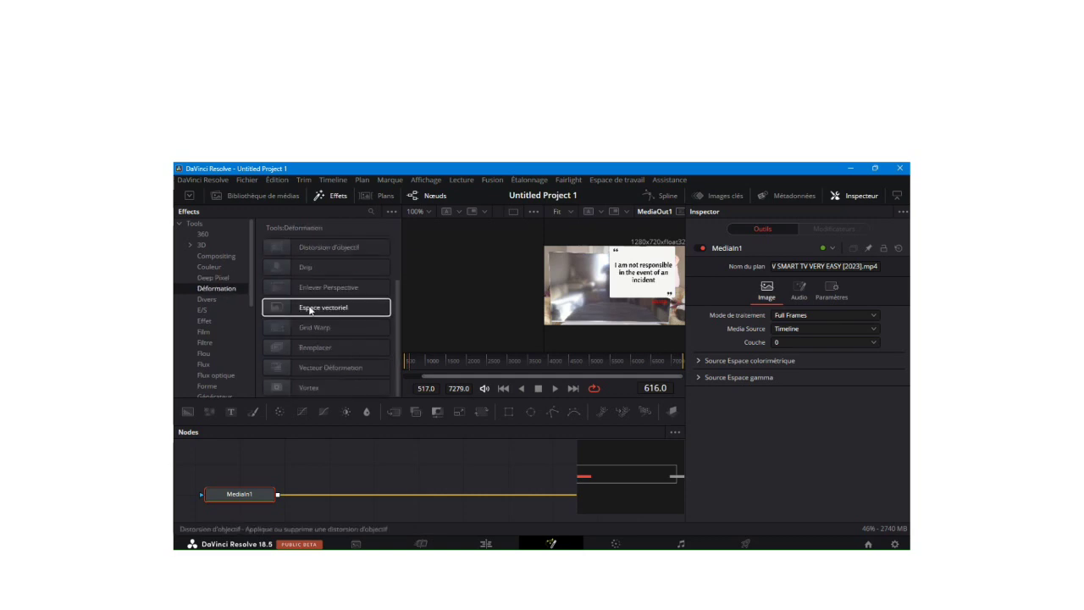
pyautogui.click(206, 300)
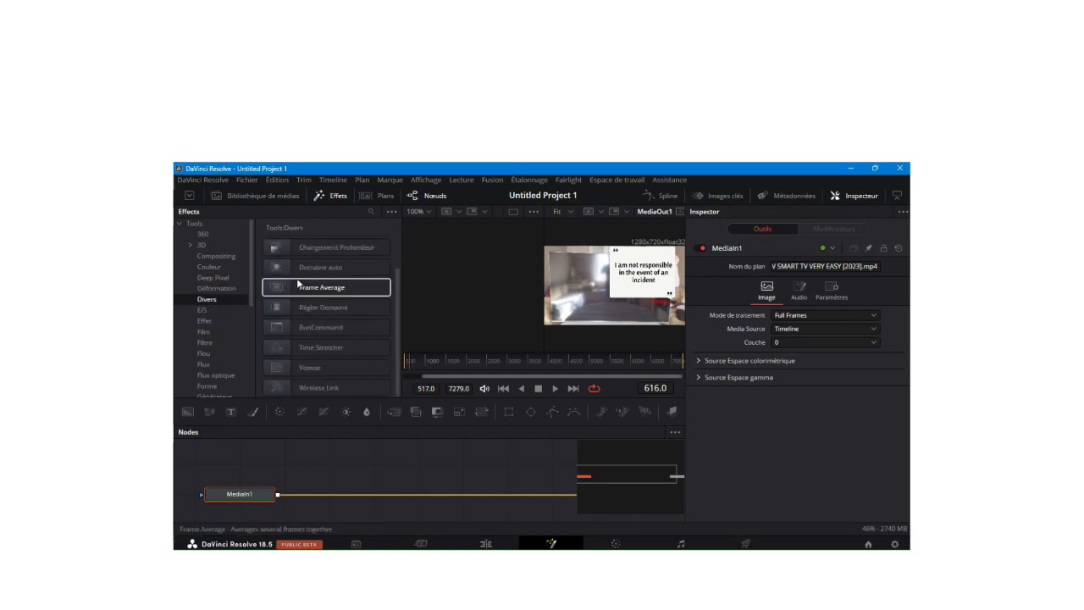
pyautogui.scroll(2, 397, 310)
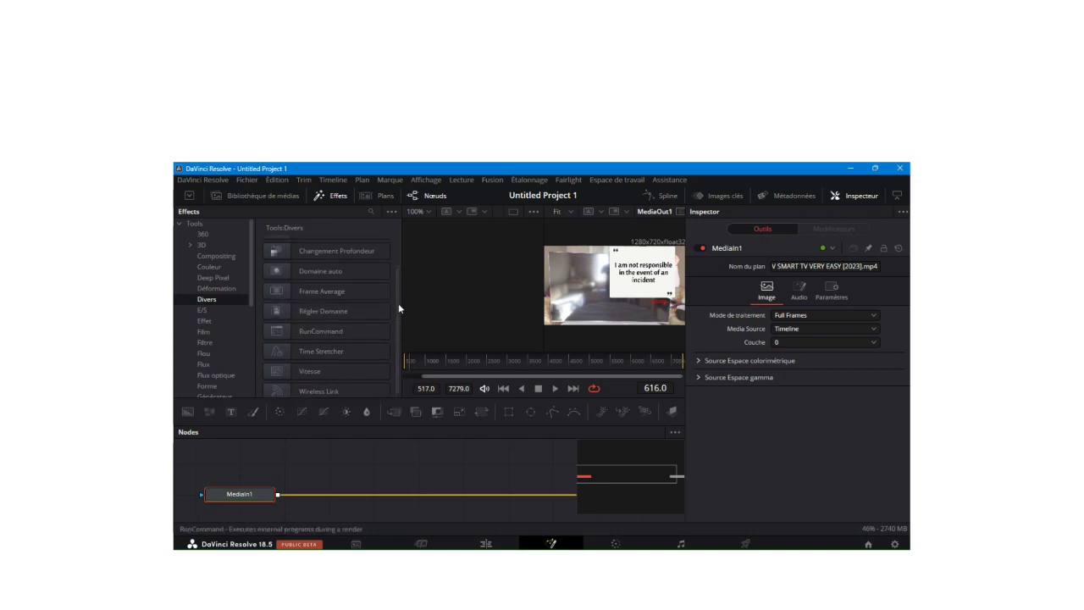
# - Look through the E/S, Effet, Film, Filtre, Flou and Flux optique categories of the Fusion tools
pyautogui.click(206, 311)
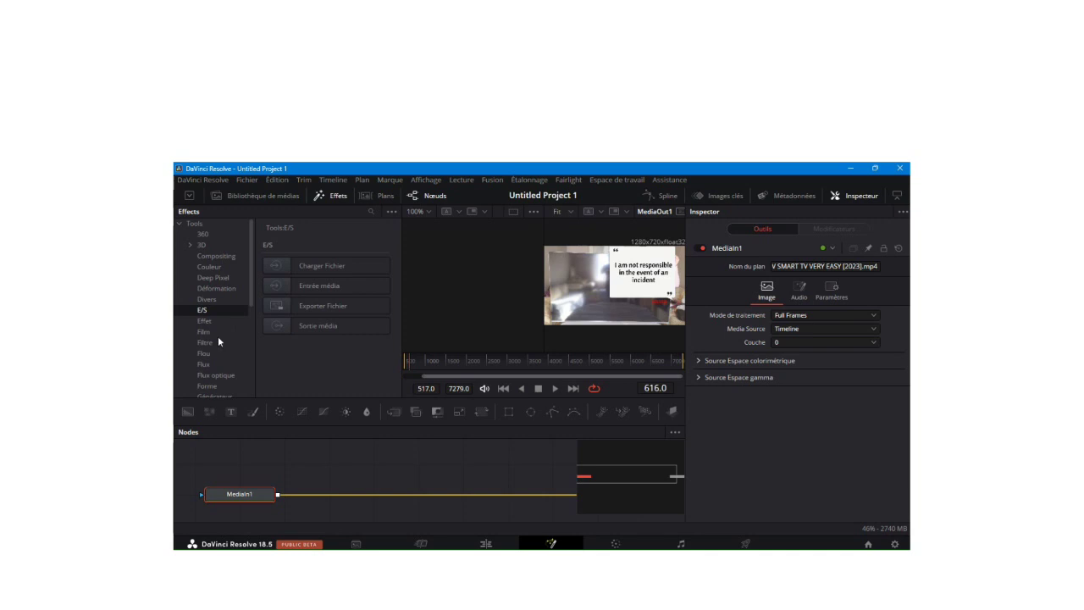
pyautogui.click(205, 321)
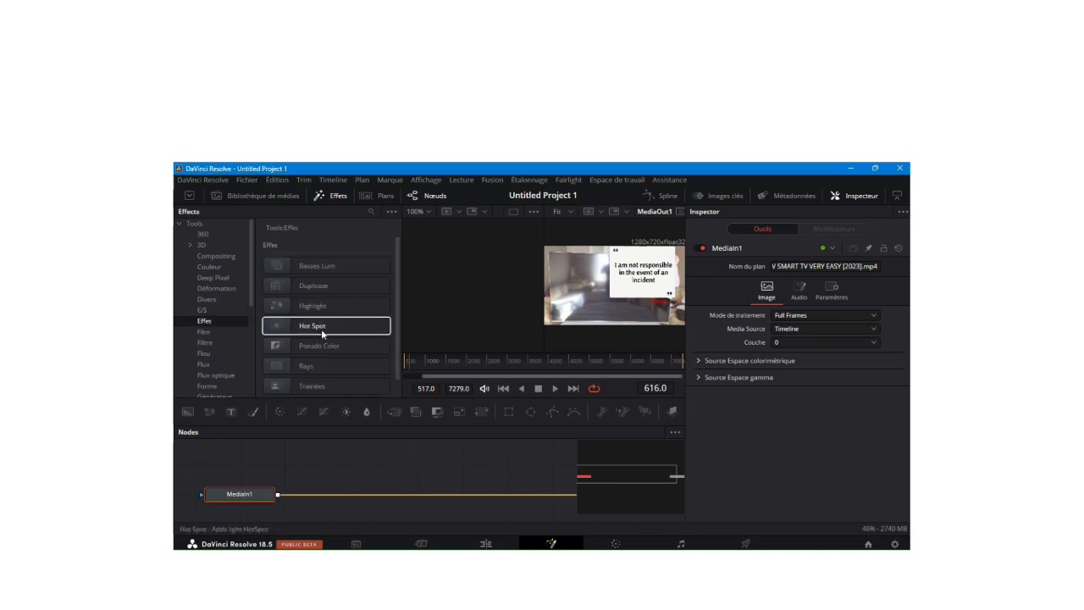
pyautogui.scroll(-1, 323, 356)
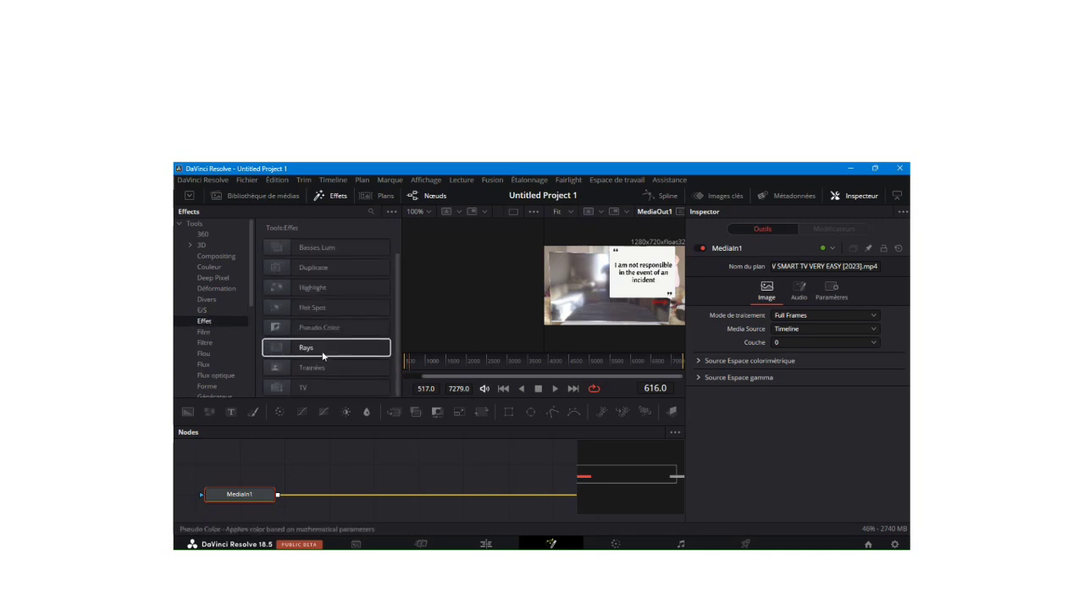
pyautogui.click(214, 331)
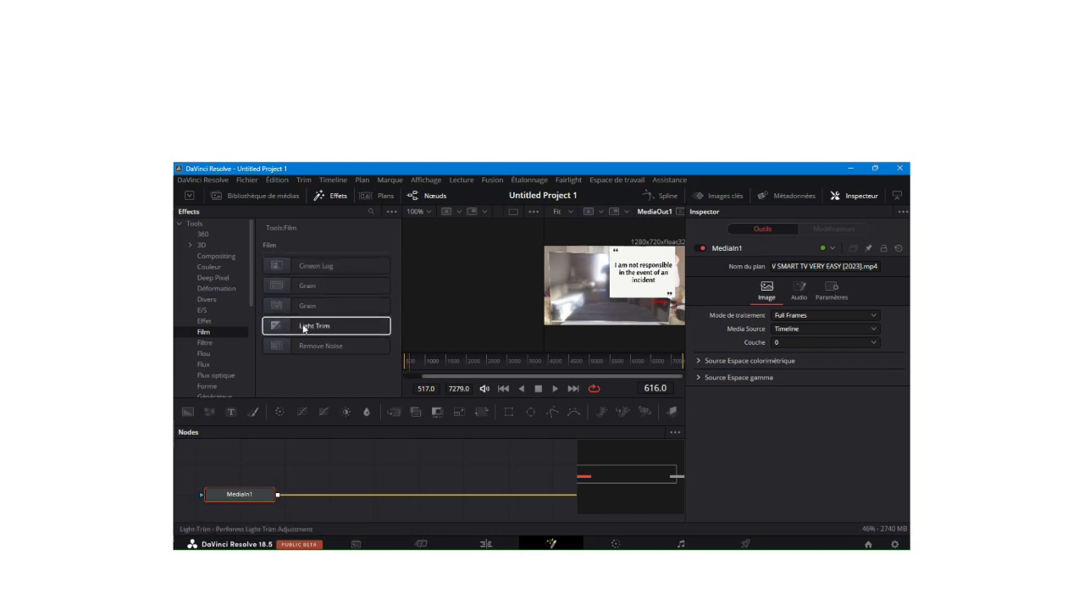
pyautogui.click(213, 342)
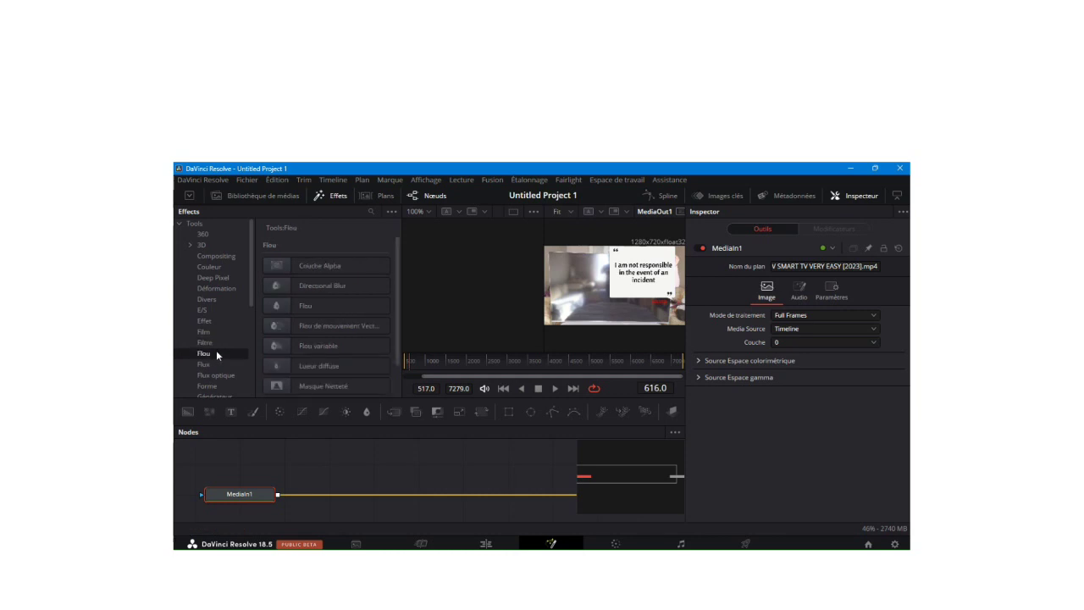
pyautogui.click(209, 375)
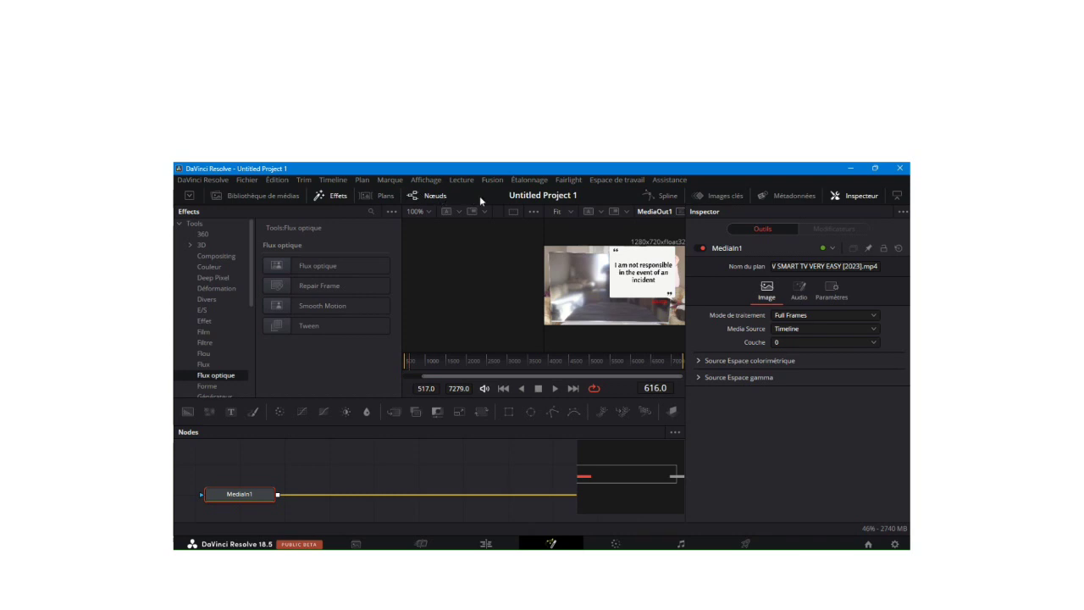
# - Hide the node editor on the Fusion page
pyautogui.click(434, 197)
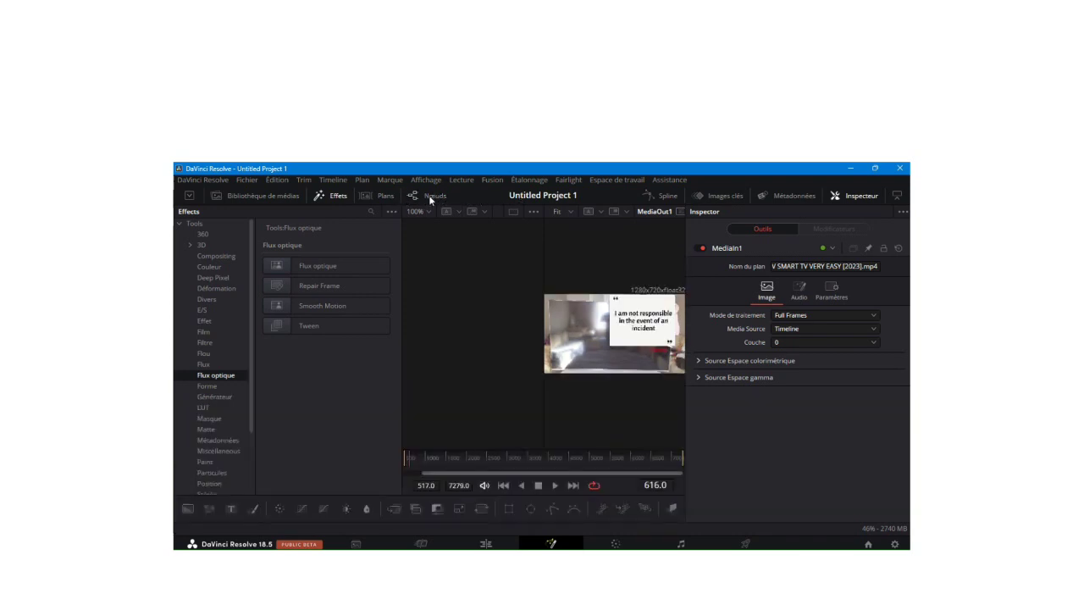